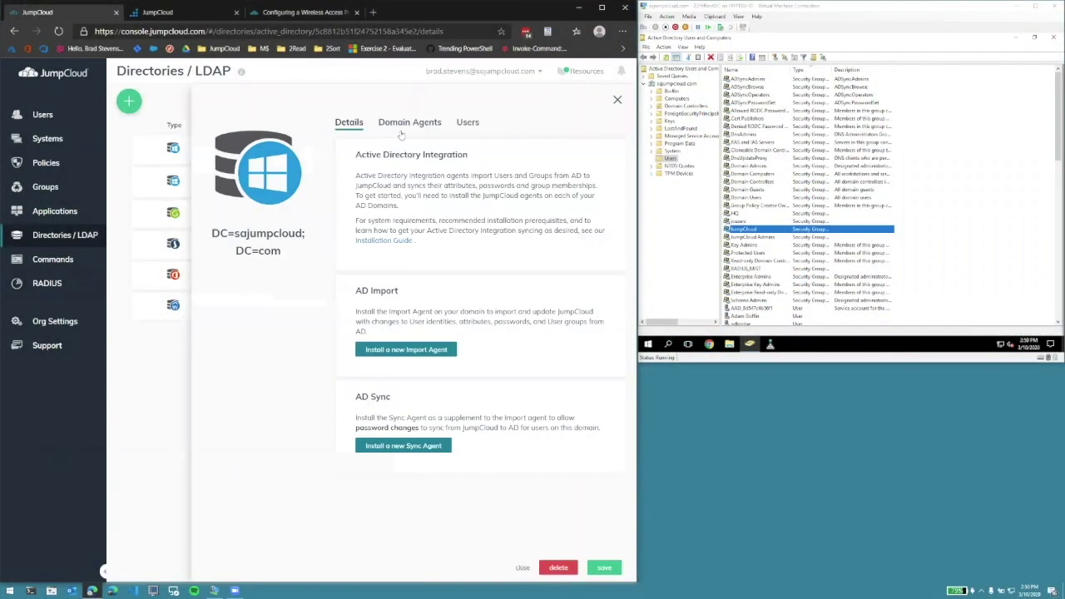
- Show the Import v1.7.1 and Sync v2.16.0 domain agents and the RADIUS_MIST group's AD members
click(409, 124)
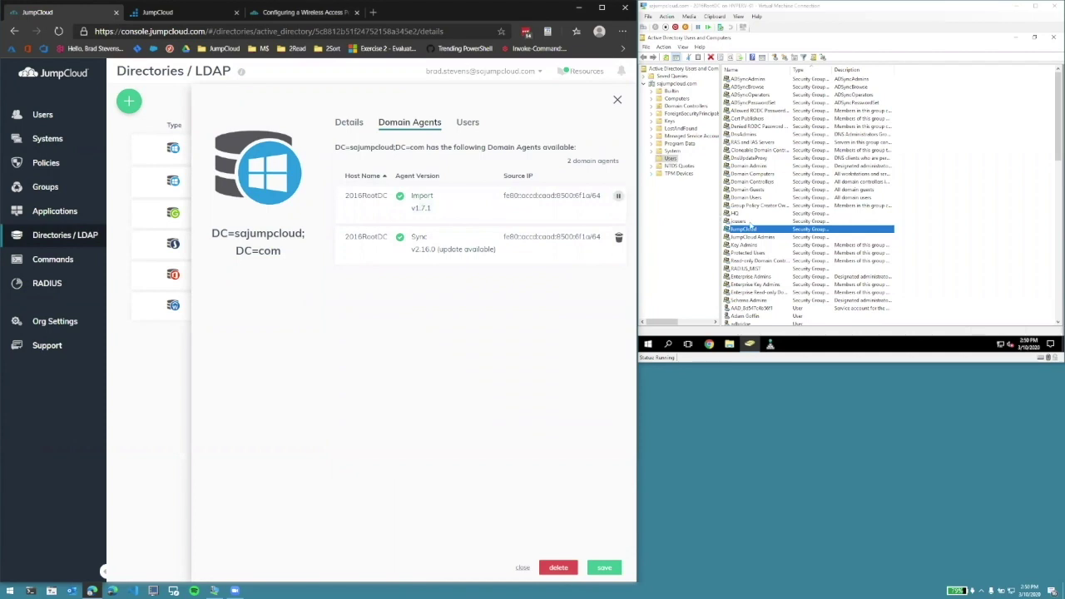
double_click(747, 230)
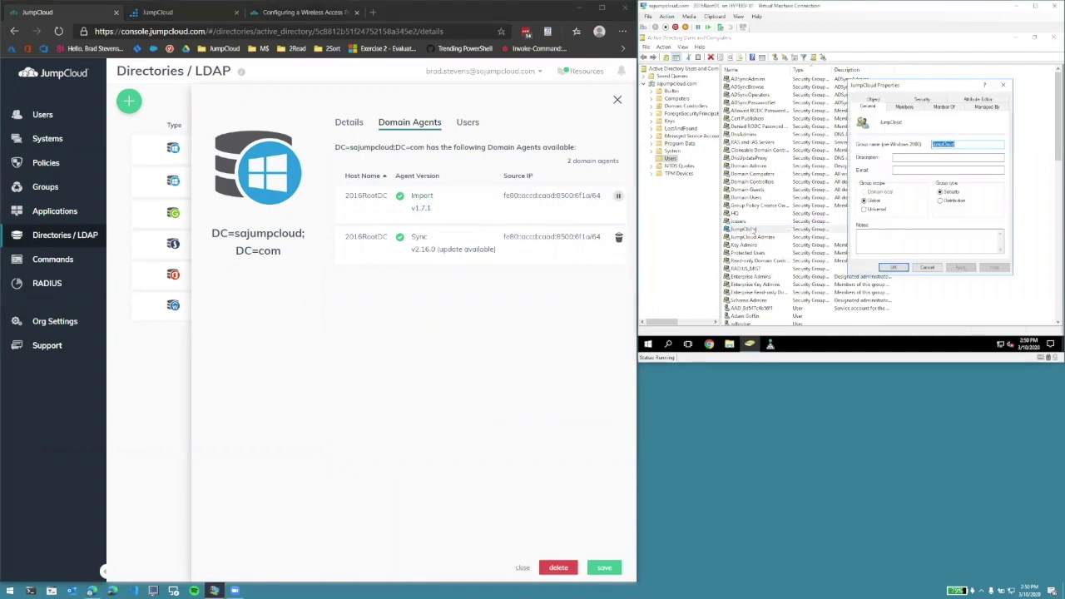
click(903, 106)
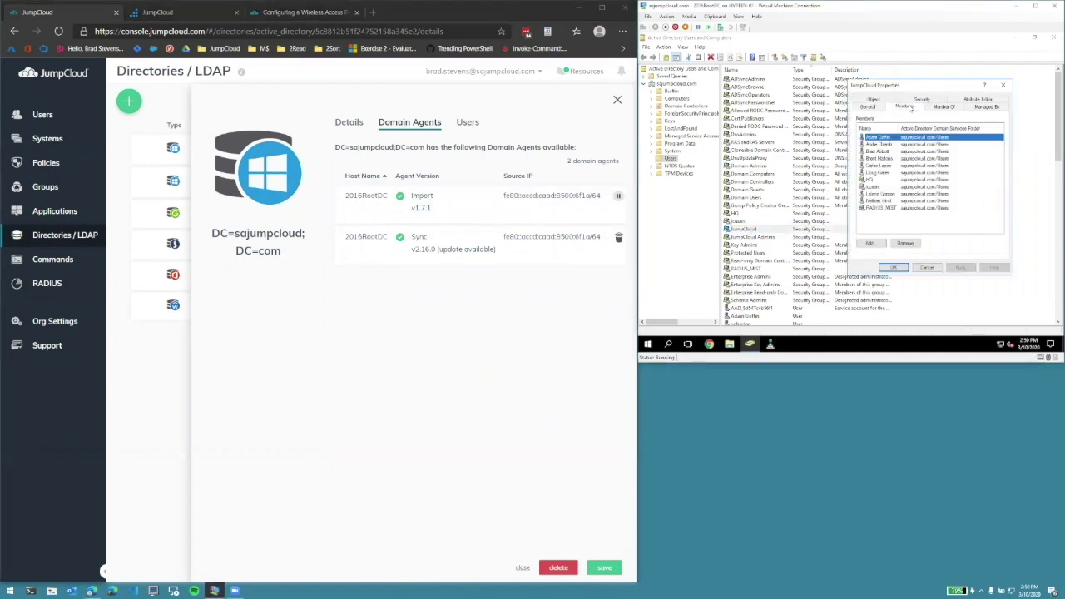
double_click(882, 208)
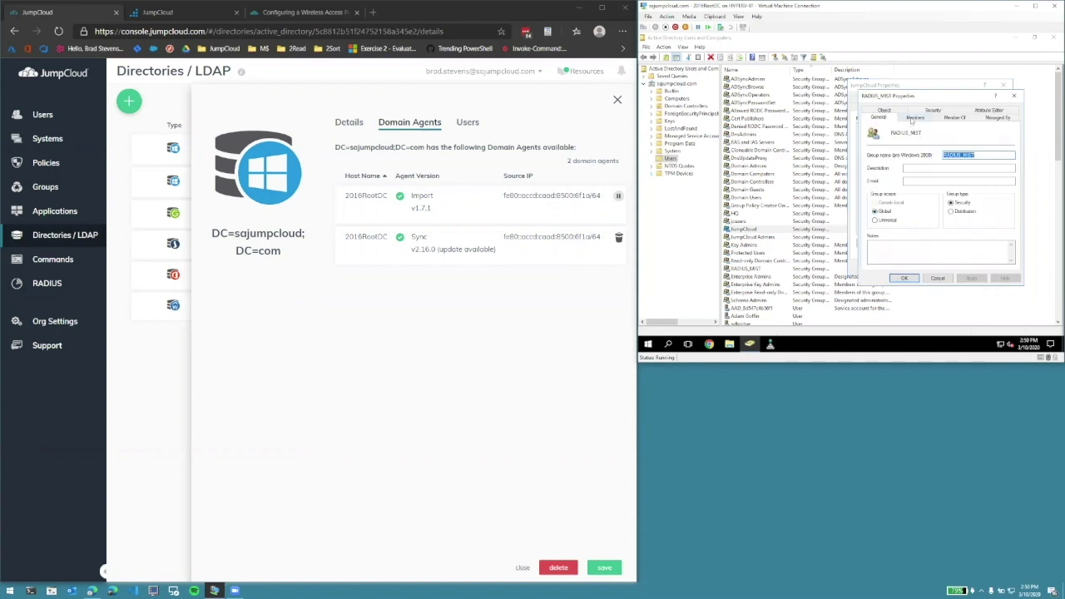
click(914, 118)
- Find the RADIUS_MIST group and filter its Users list to the single bound user
click(37, 187)
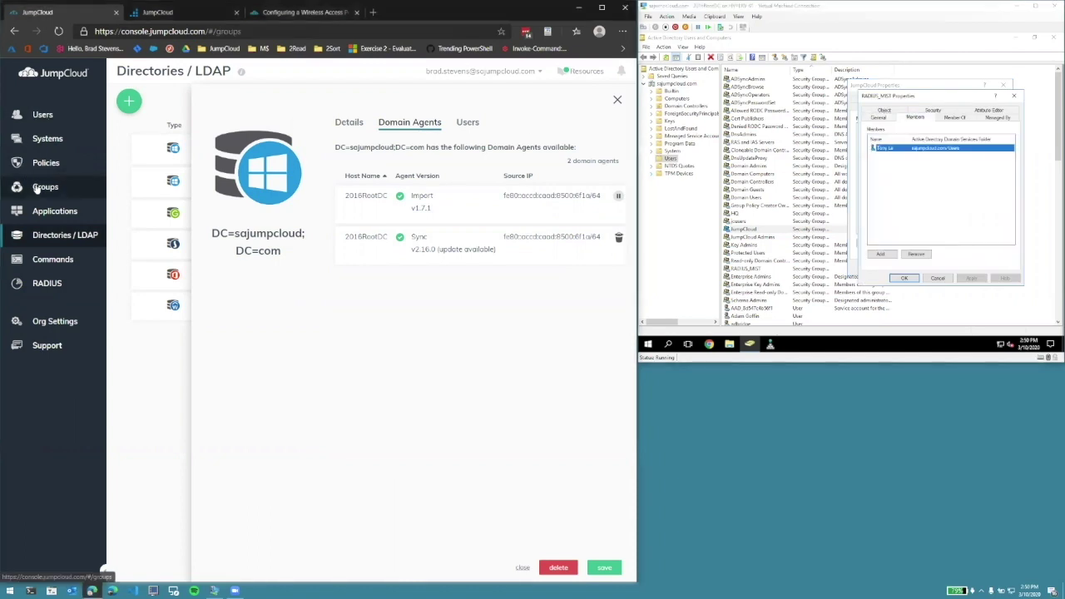
click(202, 101)
text(RA)
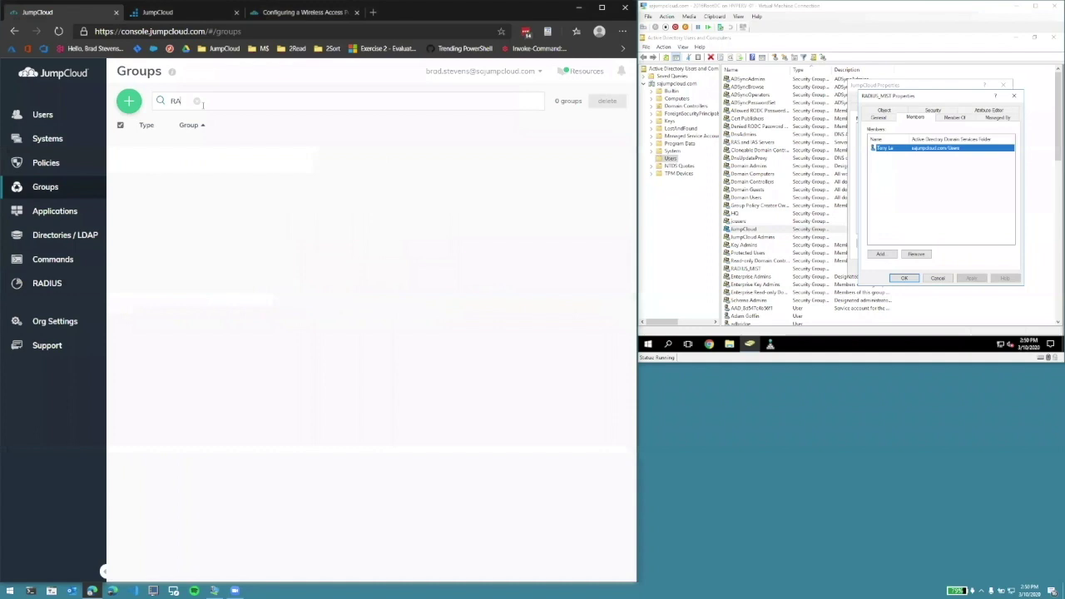
text(DIUS)
click(212, 146)
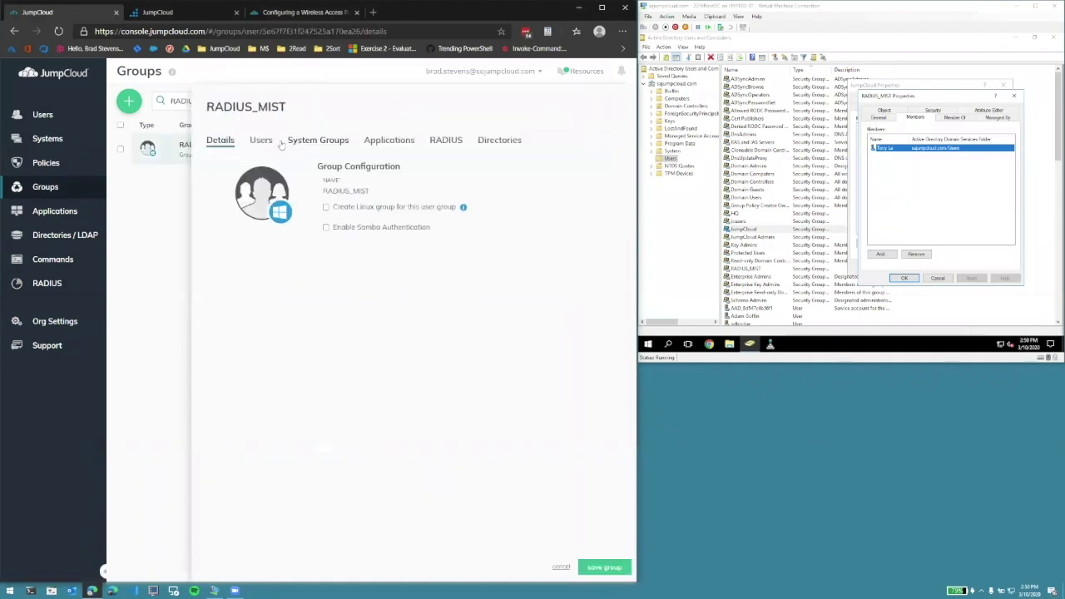
click(262, 141)
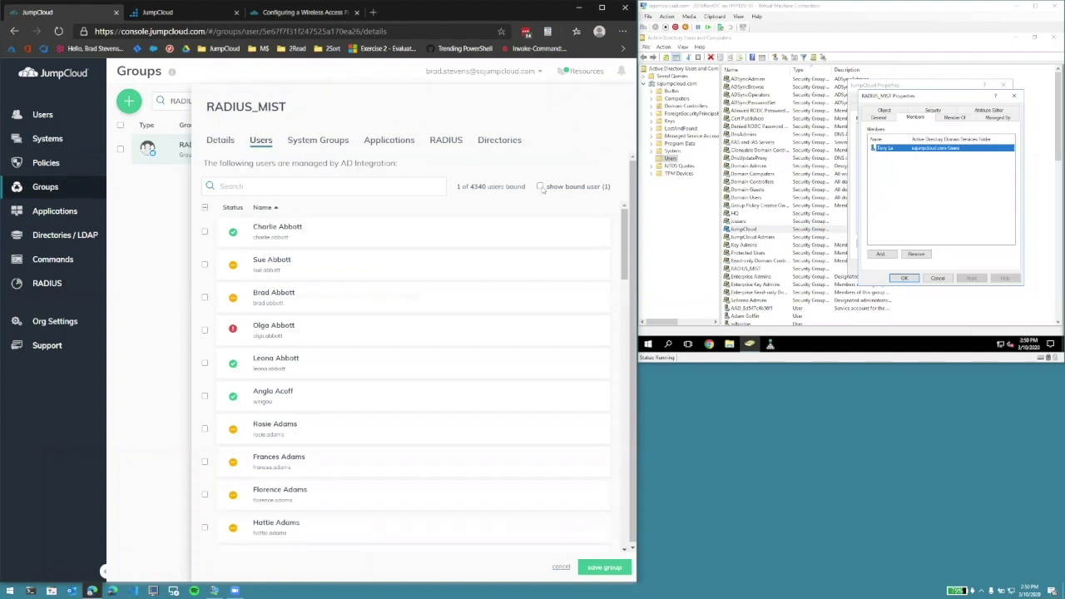
click(541, 187)
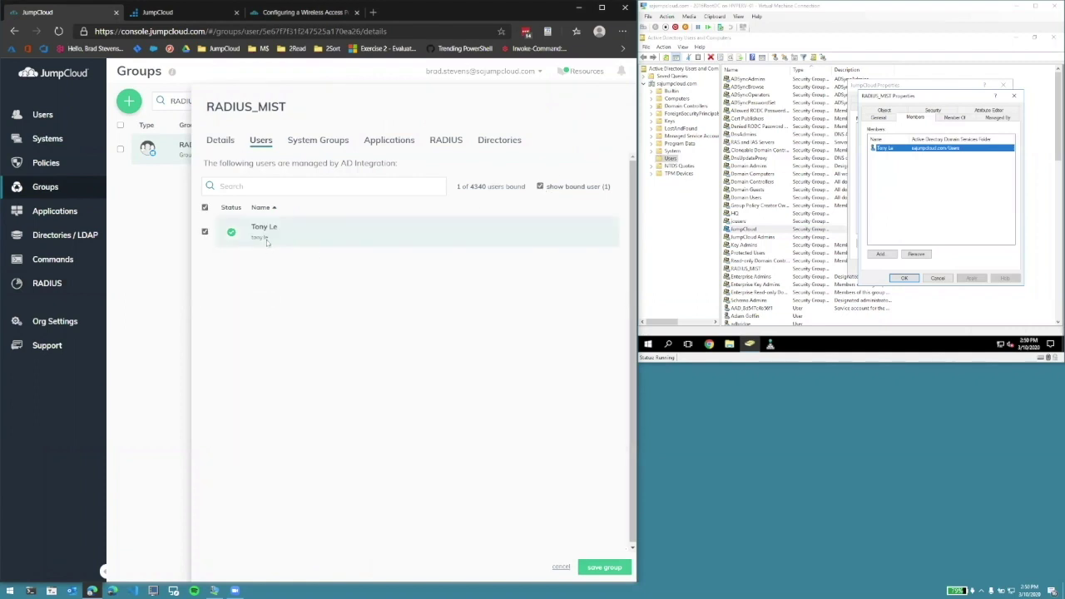
- Add and save RADIUS server louisville_mist with IP address 50.194.147.162
click(43, 284)
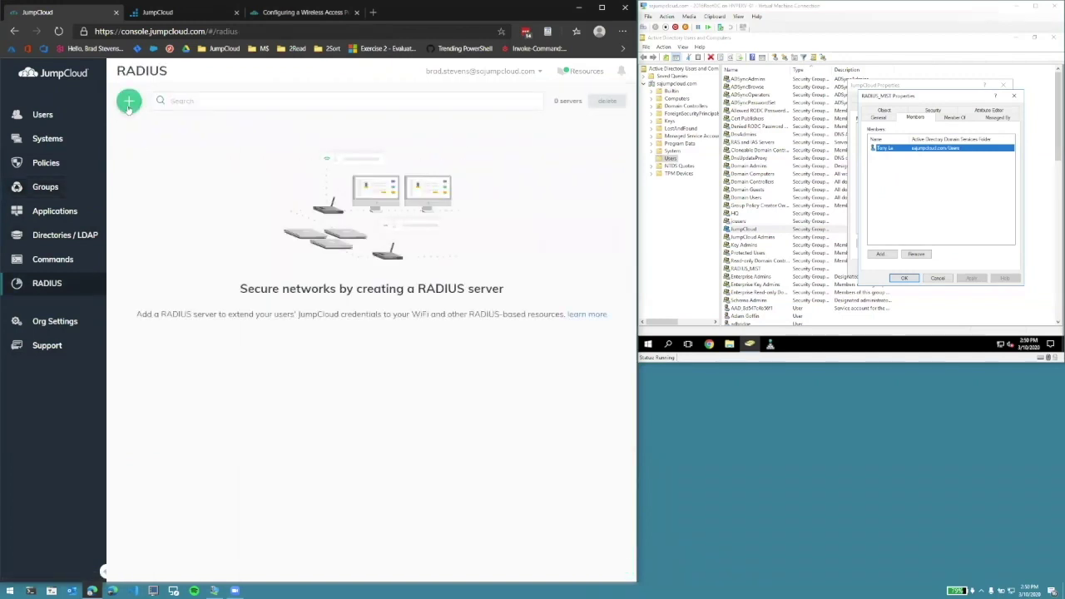
click(129, 101)
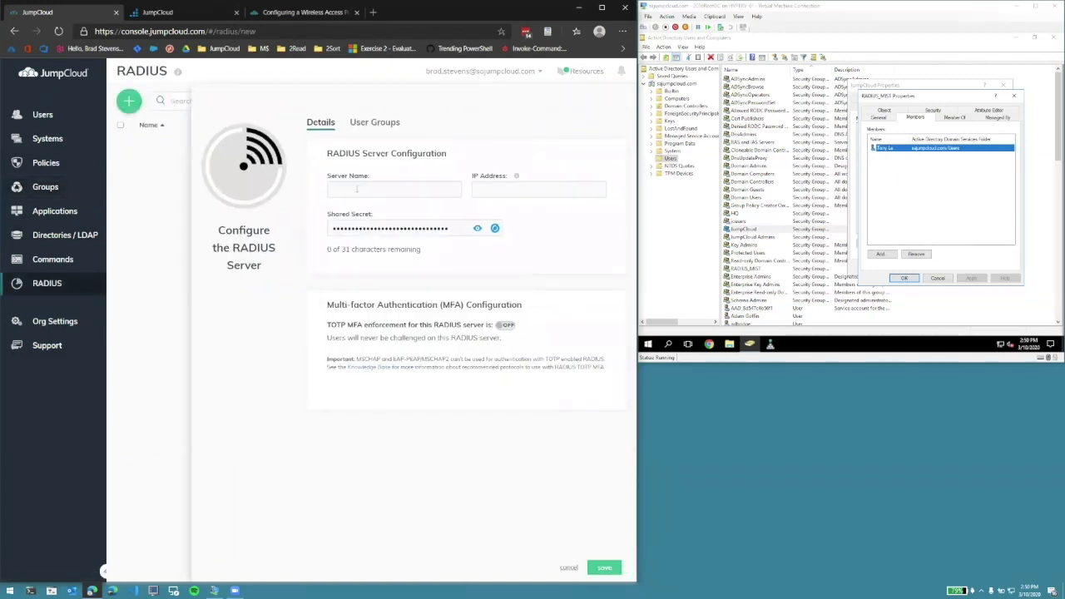
click(357, 190)
text(lou)
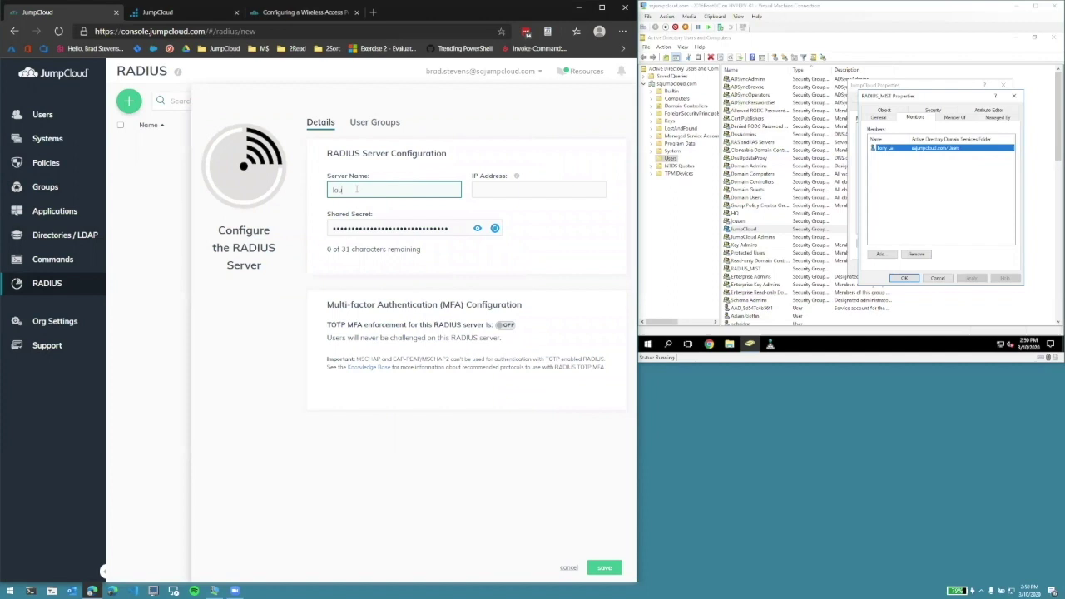
text(isville_mist)
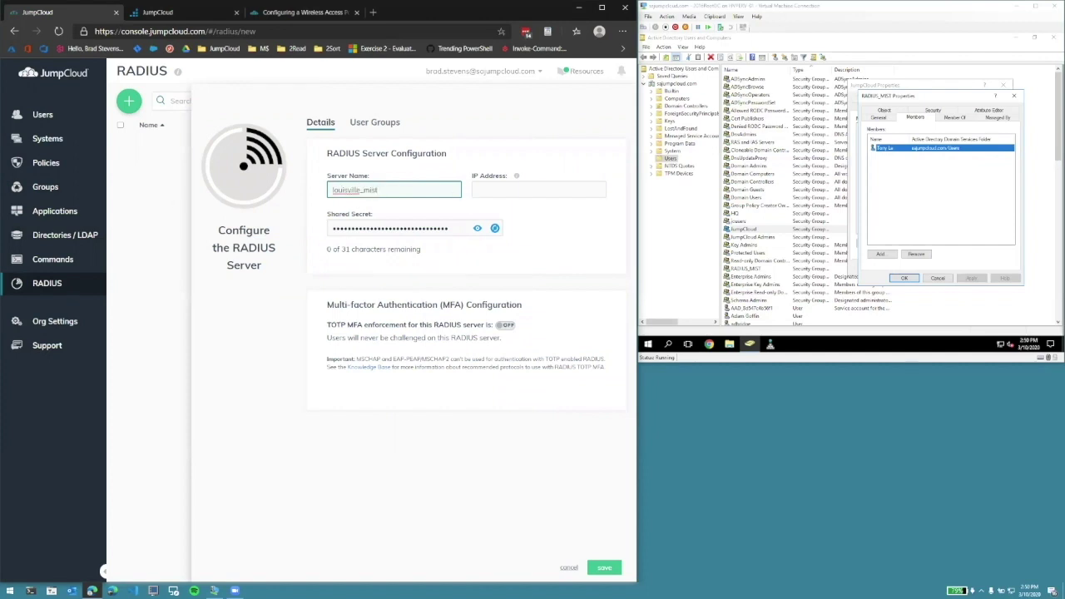
key(alt+Tab)
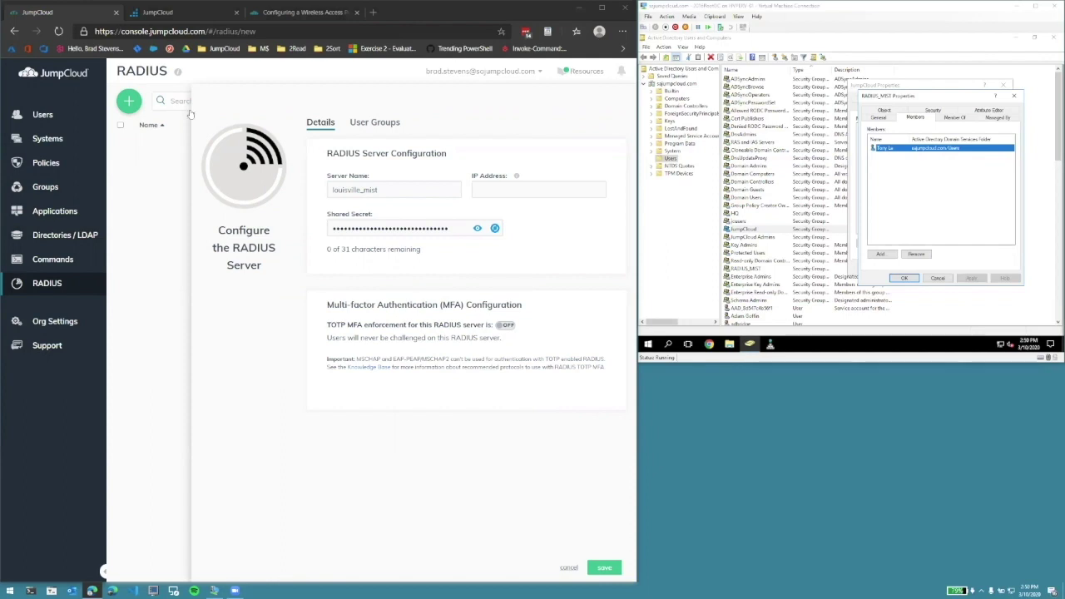
click(497, 186)
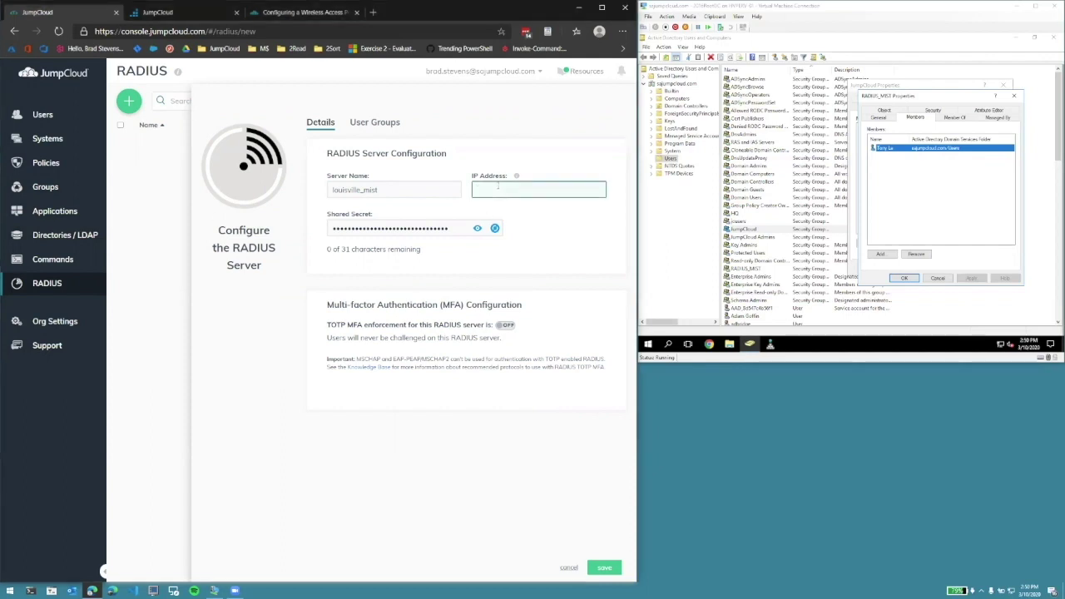
text(50.194.147.162)
click(602, 566)
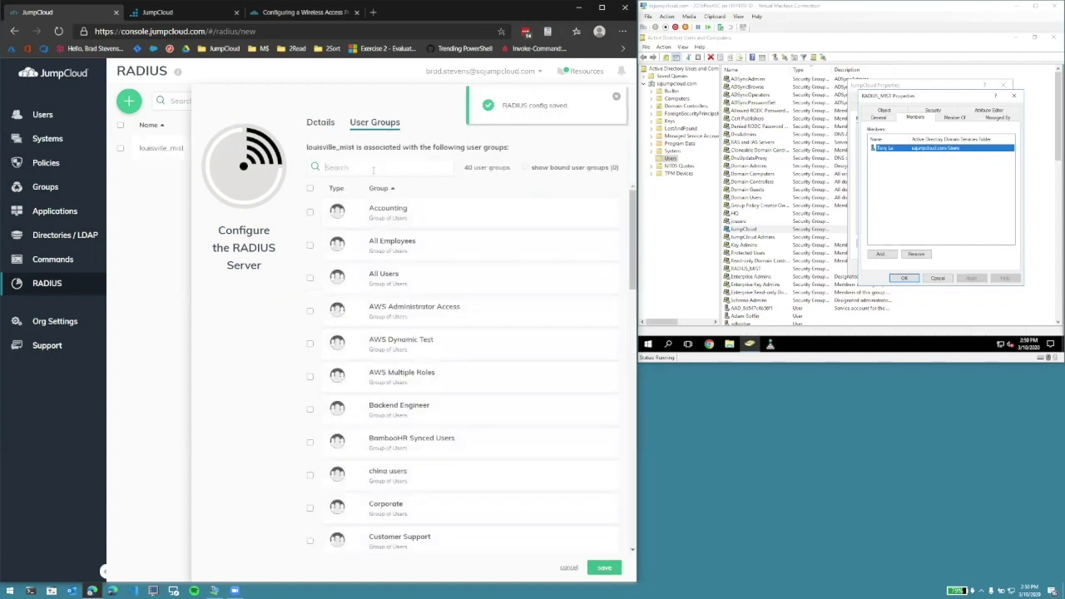
- Tick the RADIUS_MIST user group for louisville_mist and save the server
text(RADIUS)
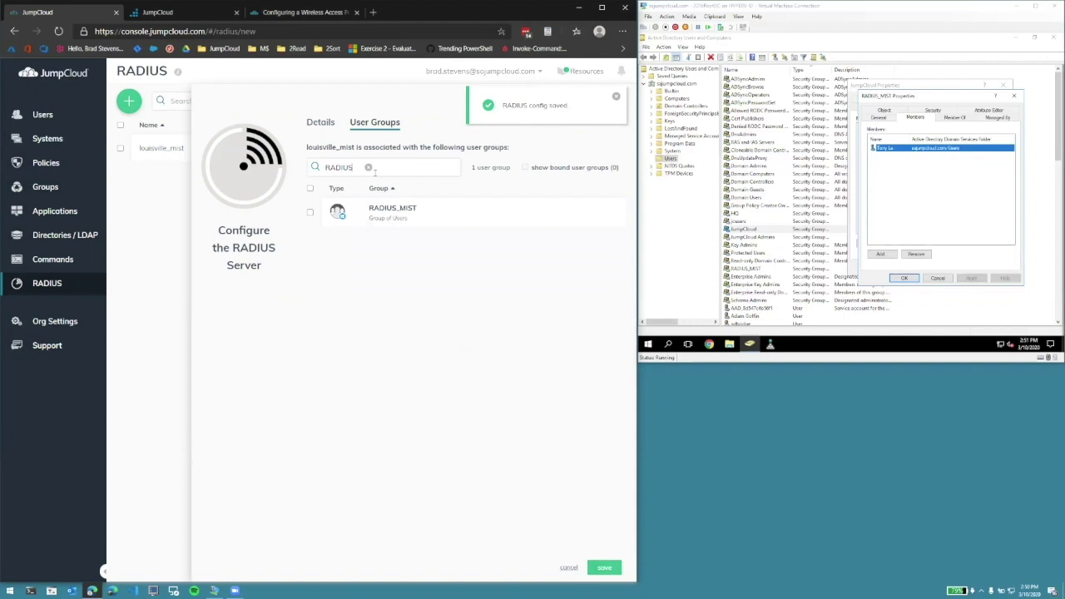
click(310, 213)
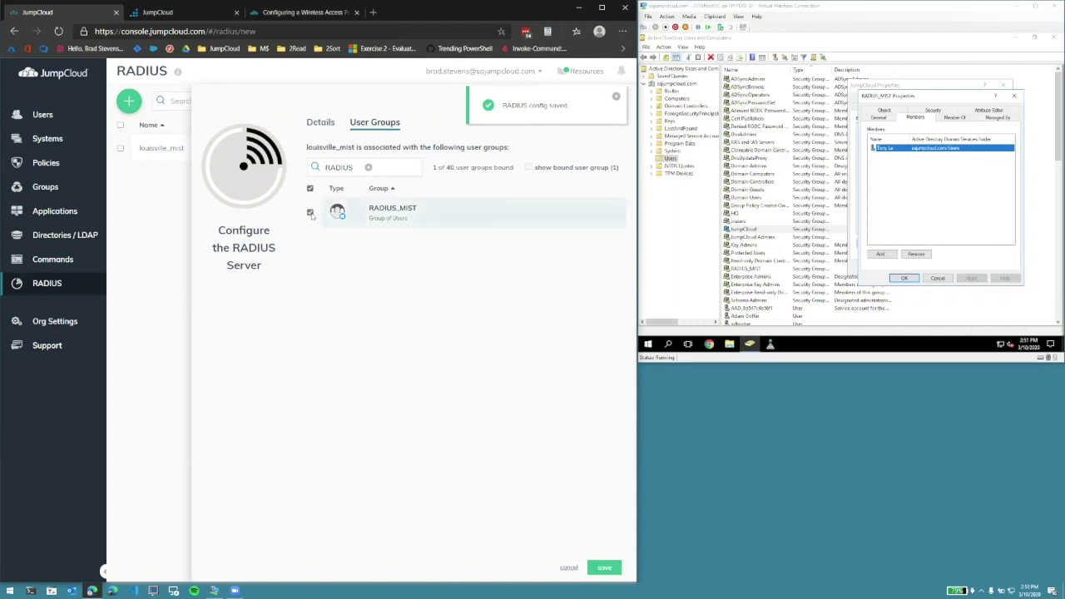
click(607, 569)
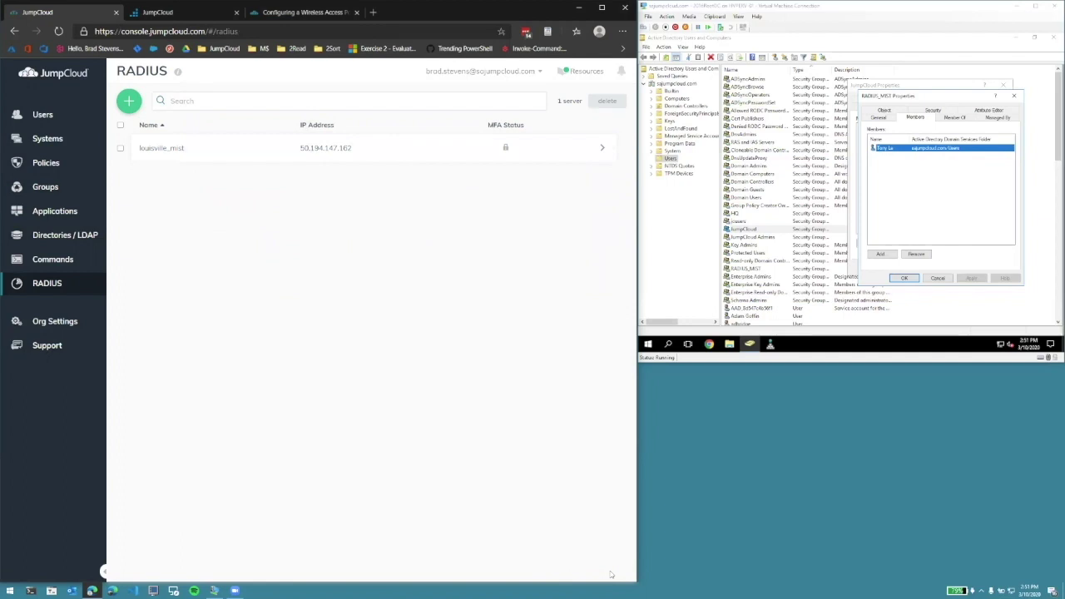
- Start a Mist WLAN with SSID sa_test using WPA-2/EAP (802.1X) and add an authentication server
click(164, 12)
mouse_move(43, 253)
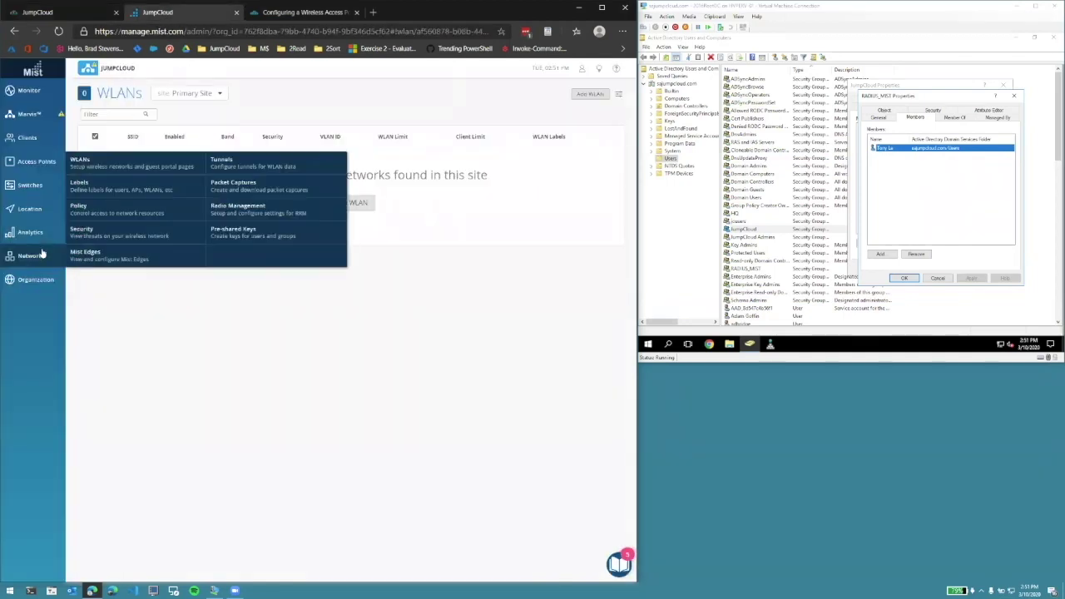
click(106, 163)
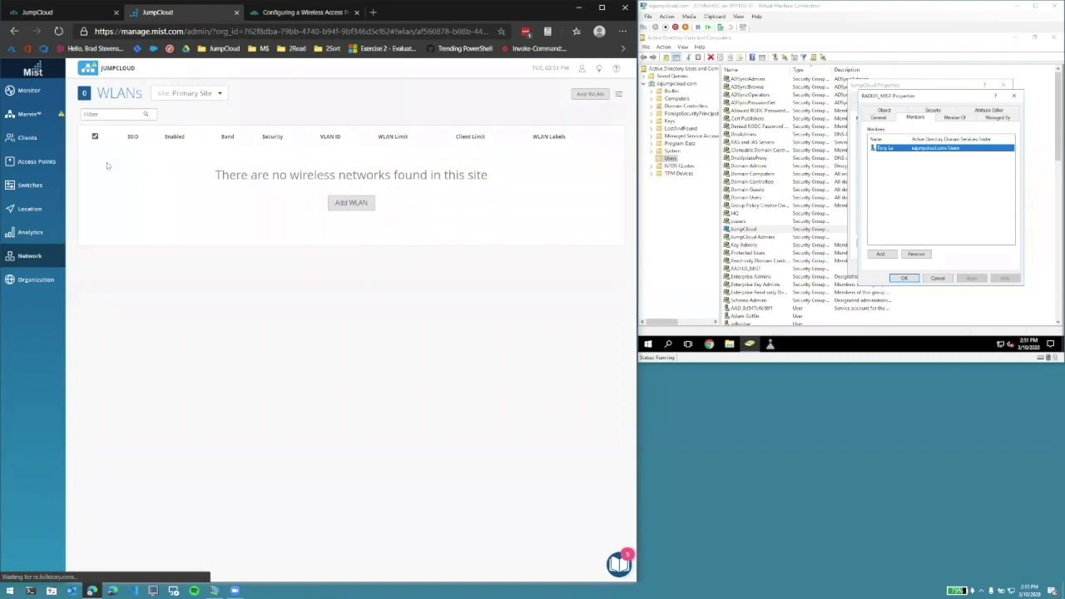
click(351, 203)
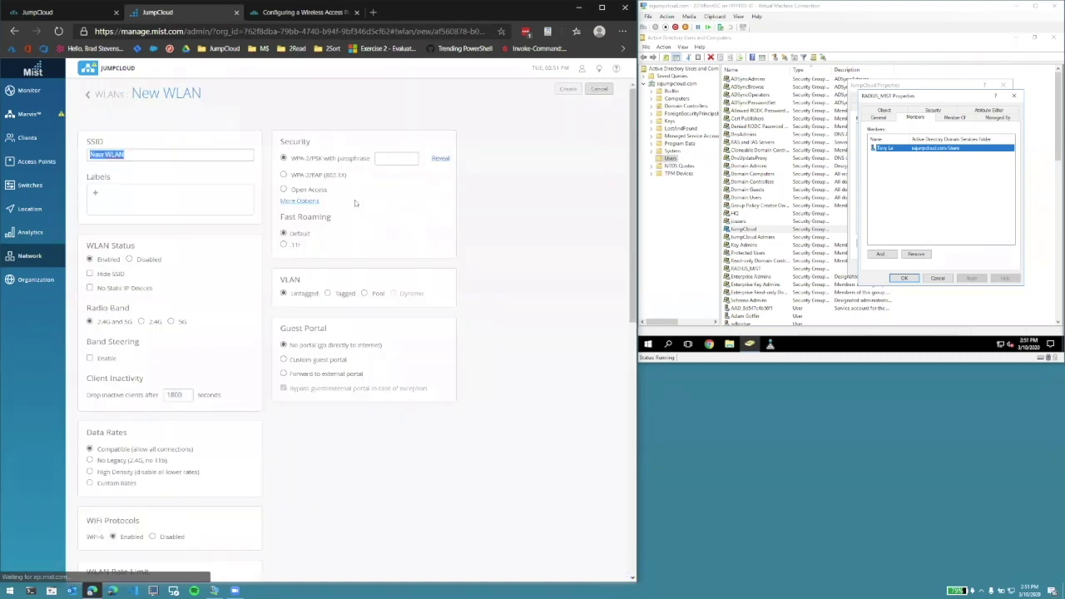
text(sa_test)
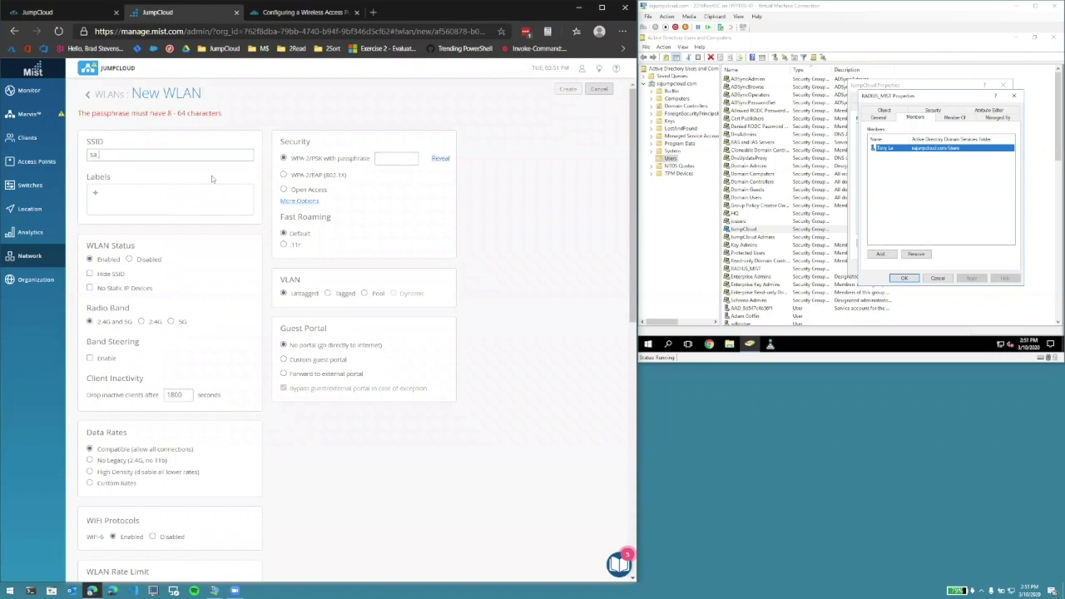
click(284, 175)
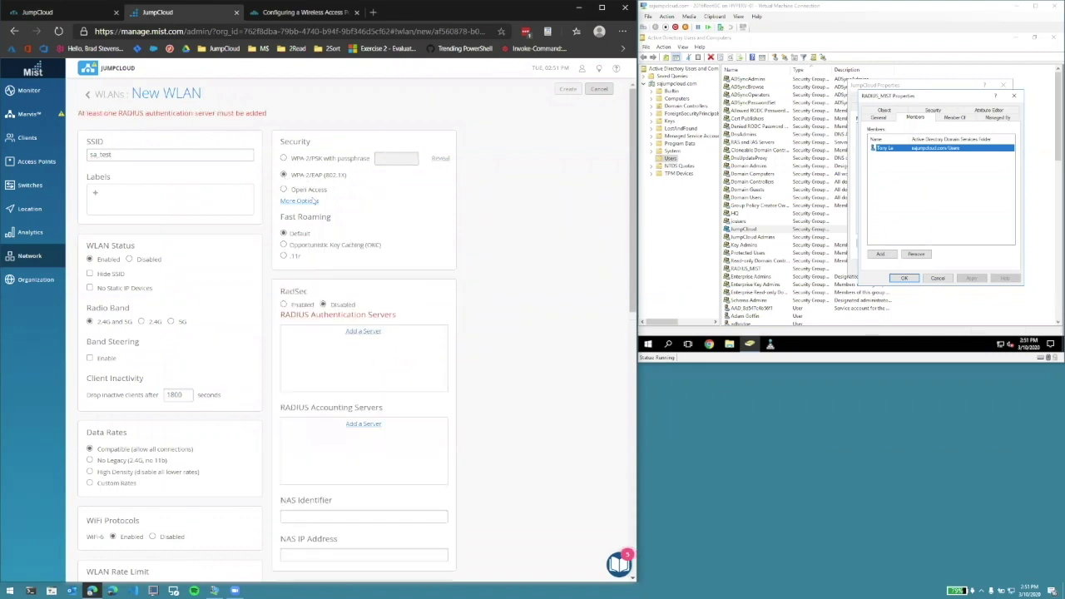
click(371, 334)
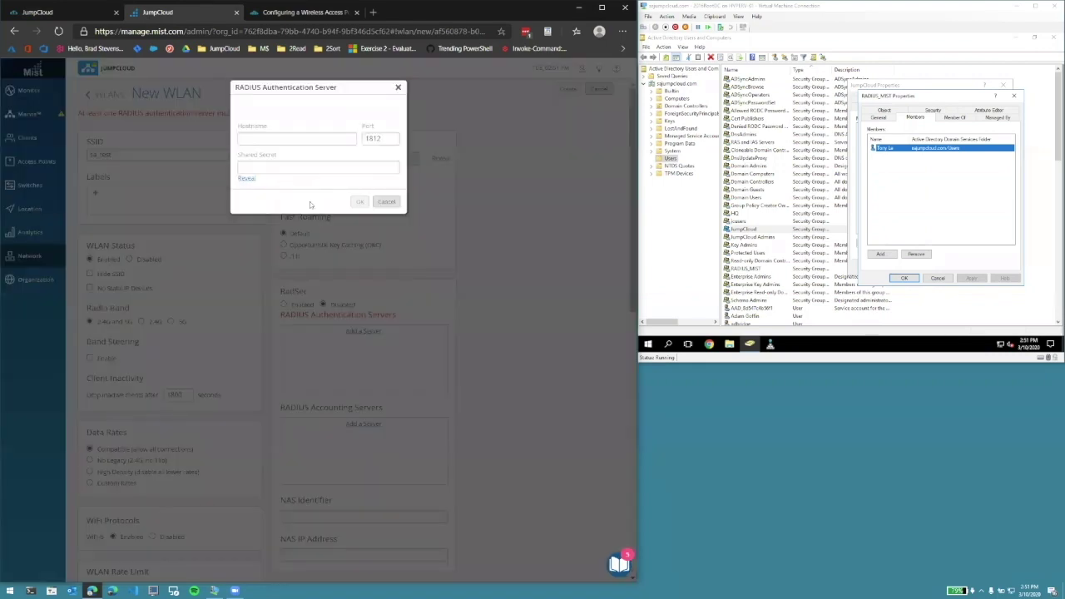
- Enter us1.radius.jumpcloud.com from JumpCloud's support article as the RADIUS server hostname
click(281, 14)
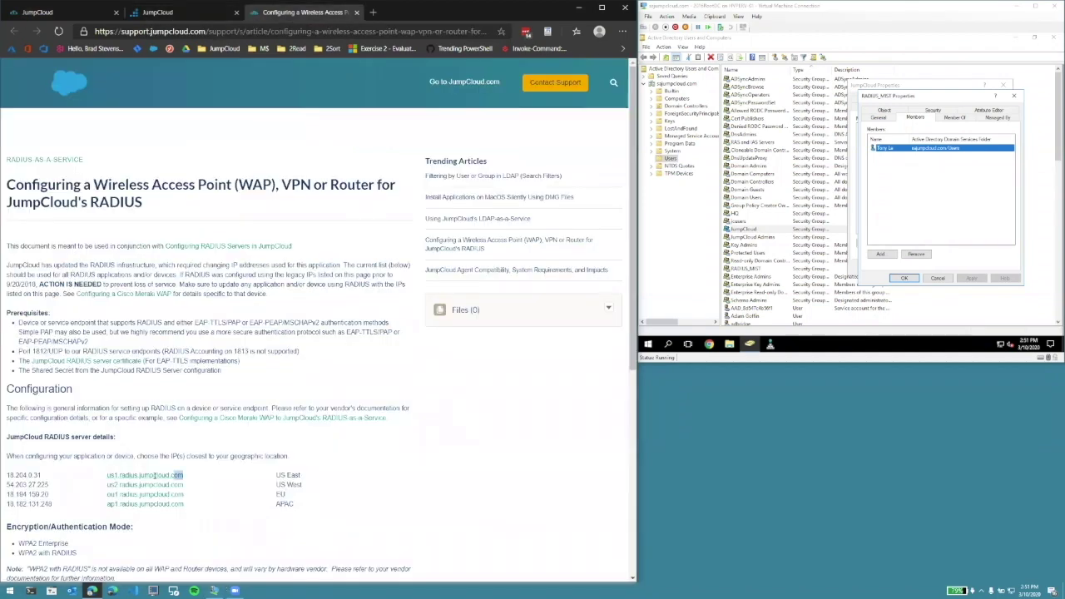
drag(155, 476, 106, 476)
key(ctrl+c)
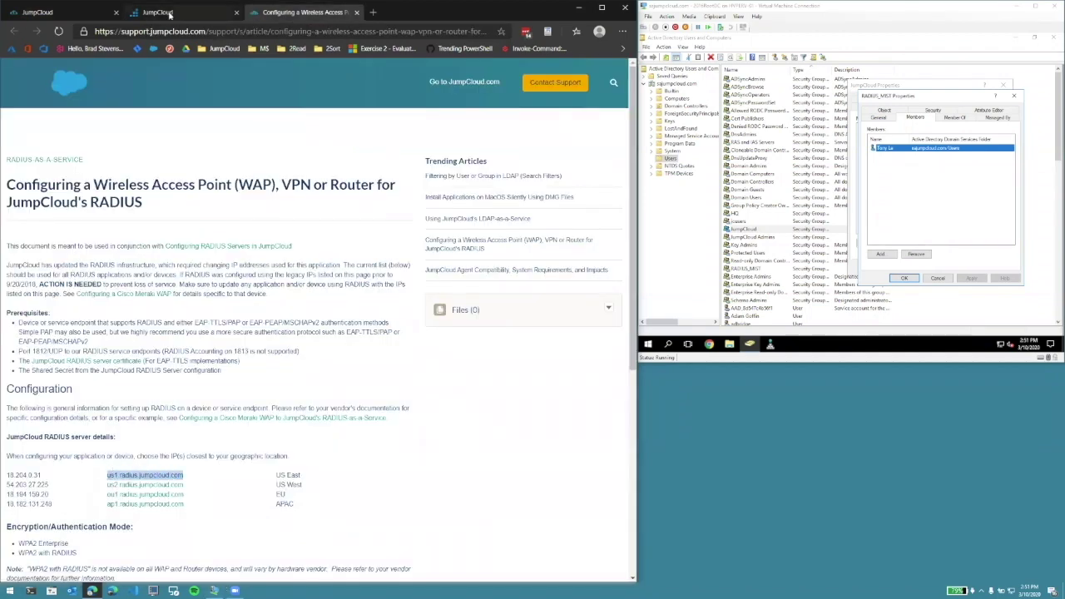
click(170, 14)
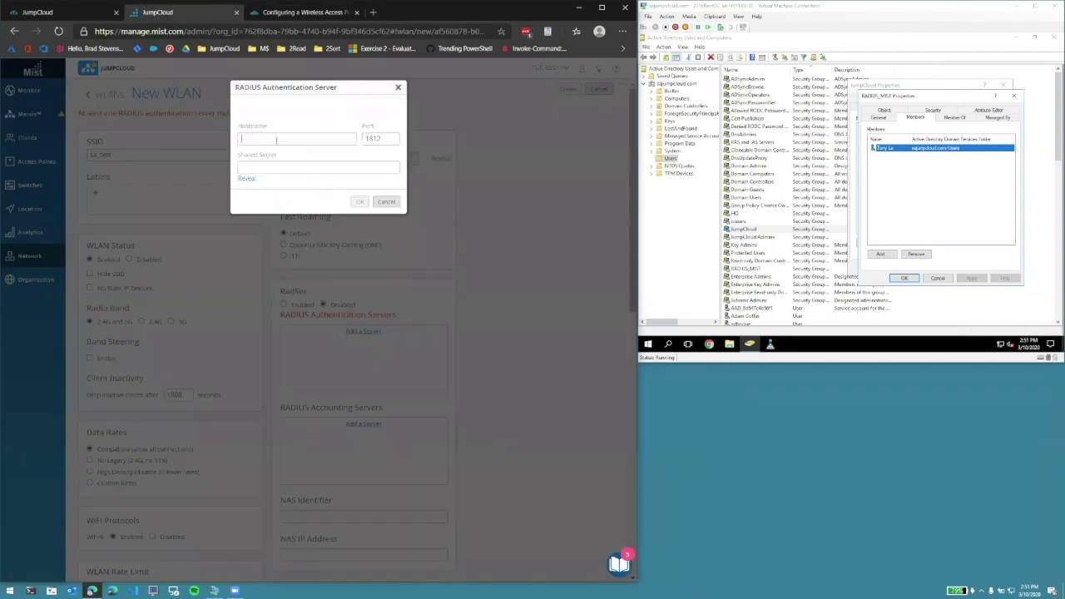
key(ctrl+v)
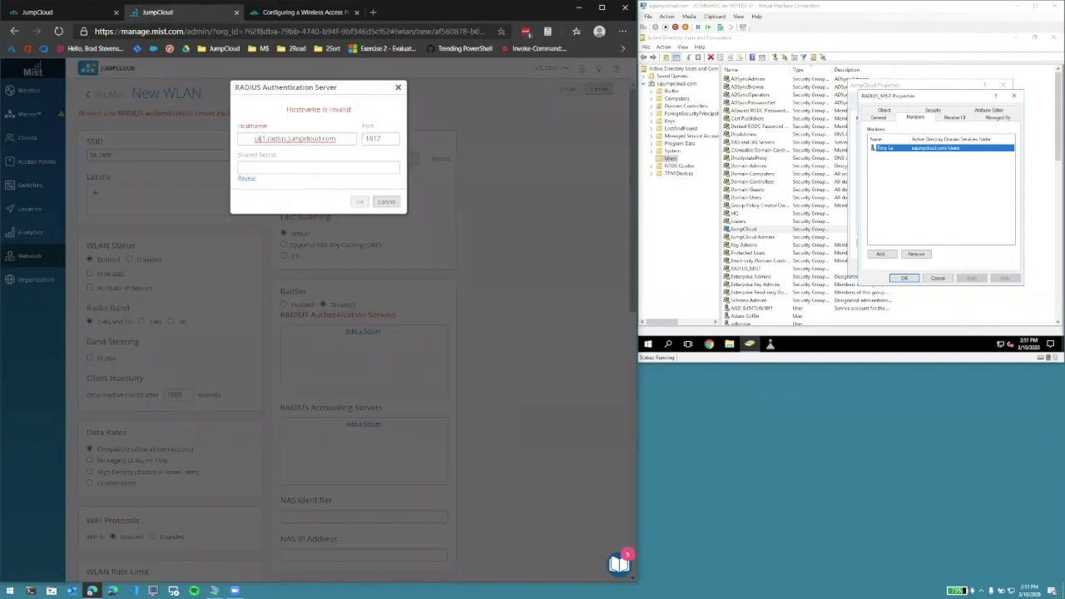
click(255, 138)
key(BackSpace)
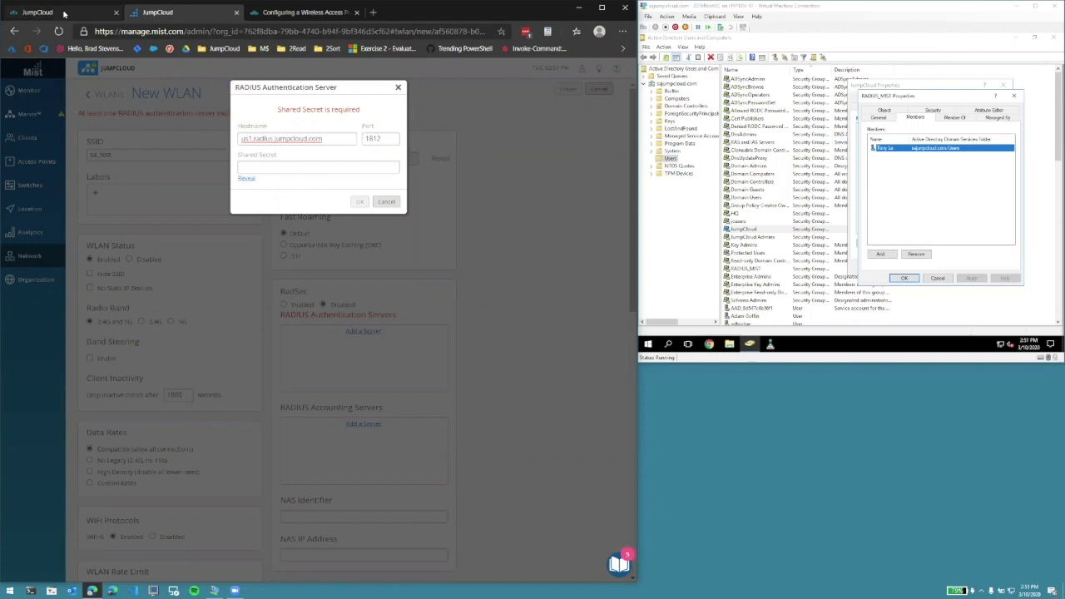
- Paste louisville_mist's shared secret into the Mist RADIUS entry and save it
click(65, 14)
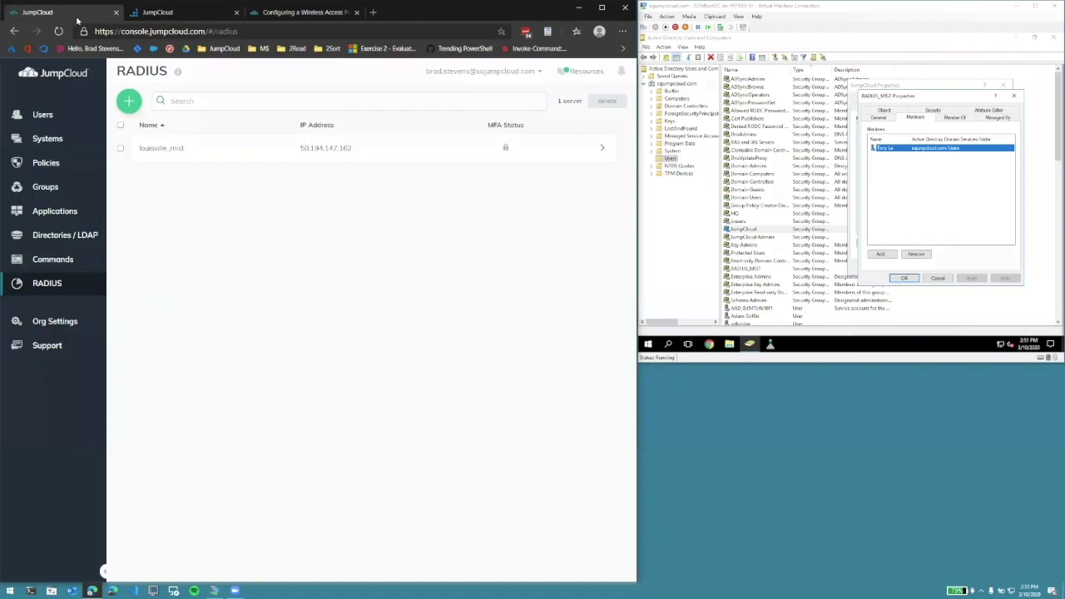
click(184, 149)
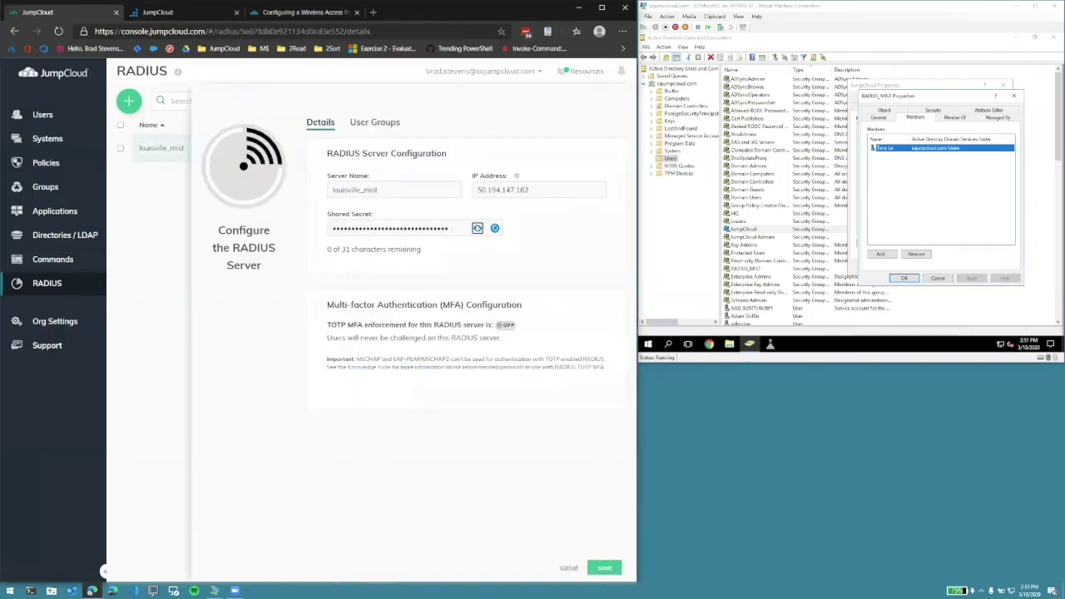
click(477, 228)
drag(331, 228, 468, 228)
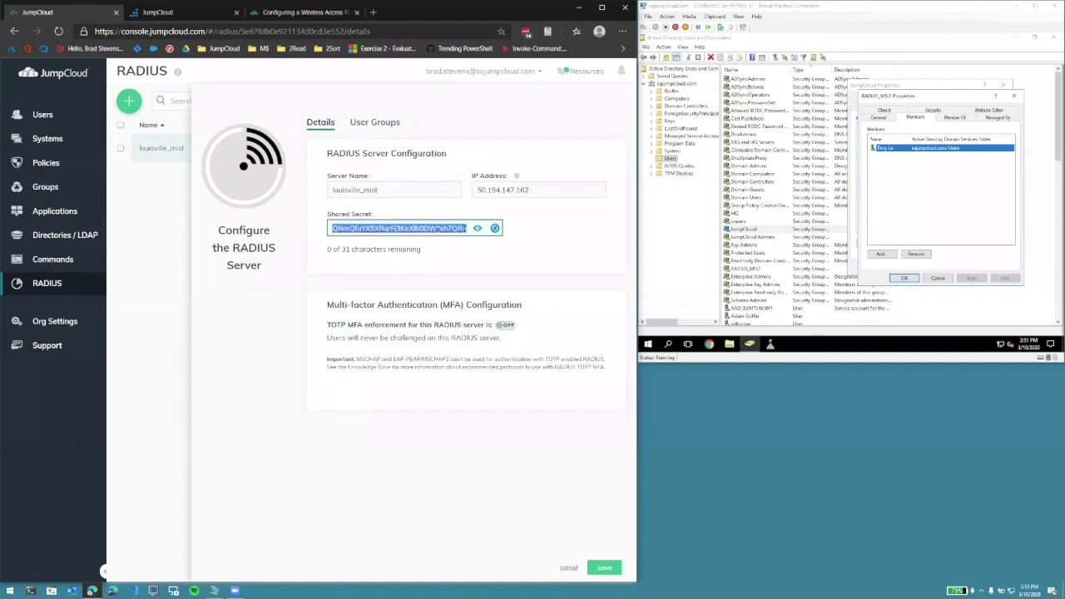
click(179, 12)
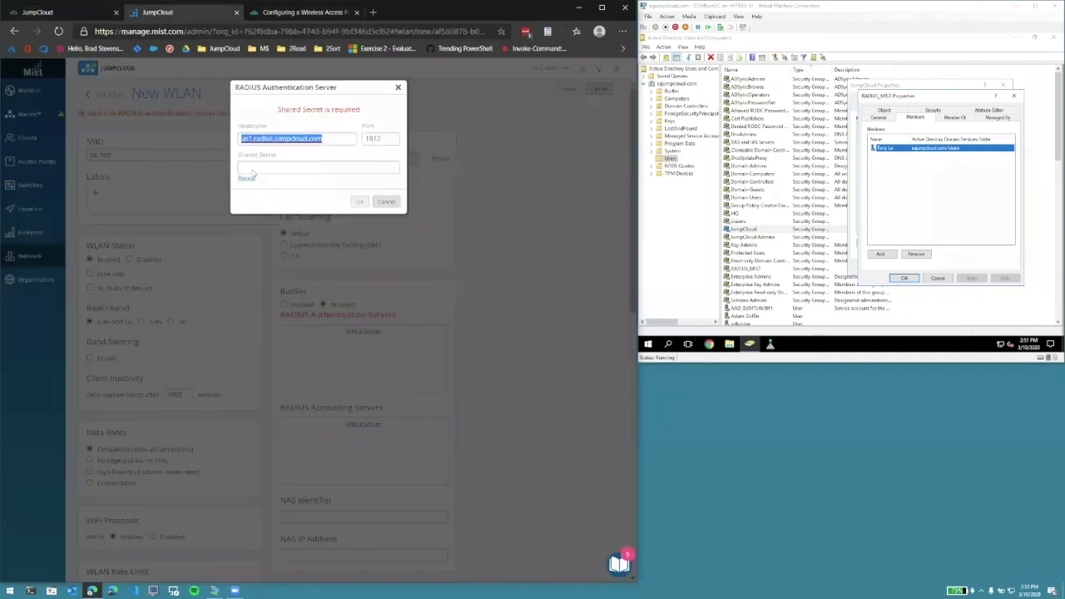
click(265, 164)
key(ctrl+v)
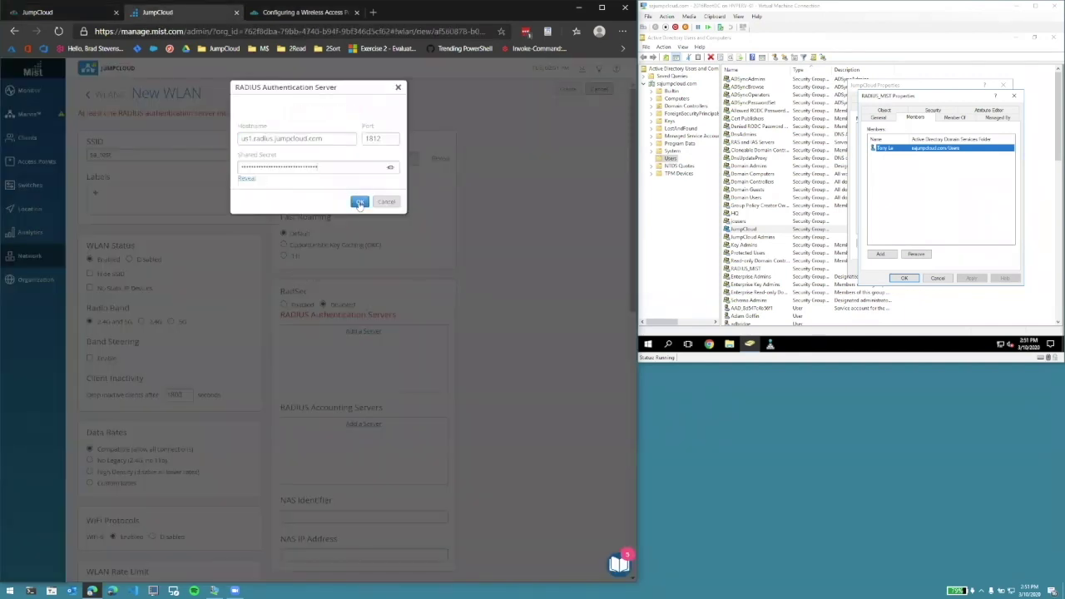
click(359, 203)
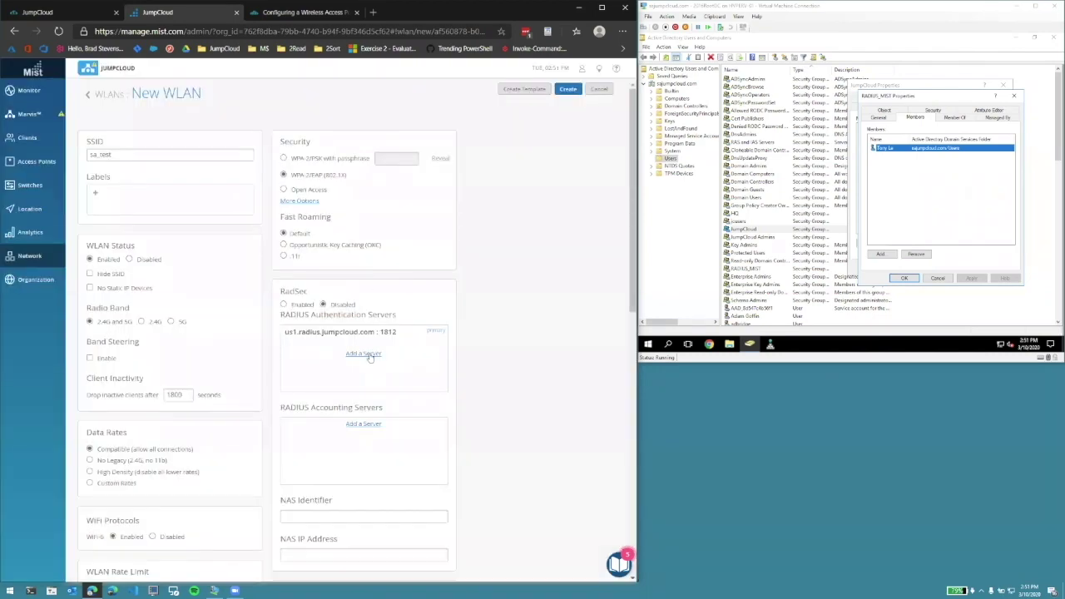
- Add a second RADIUS server with hostname us2.radius.jumpcloud.com from the support article
click(366, 354)
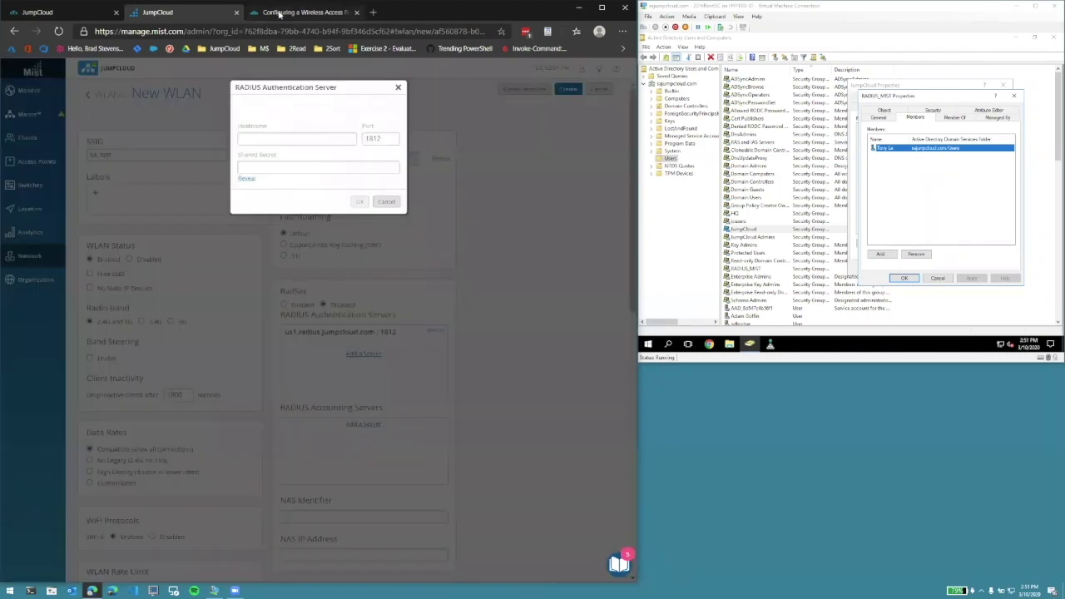
click(279, 13)
drag(189, 486, 107, 484)
key(ctrl+c)
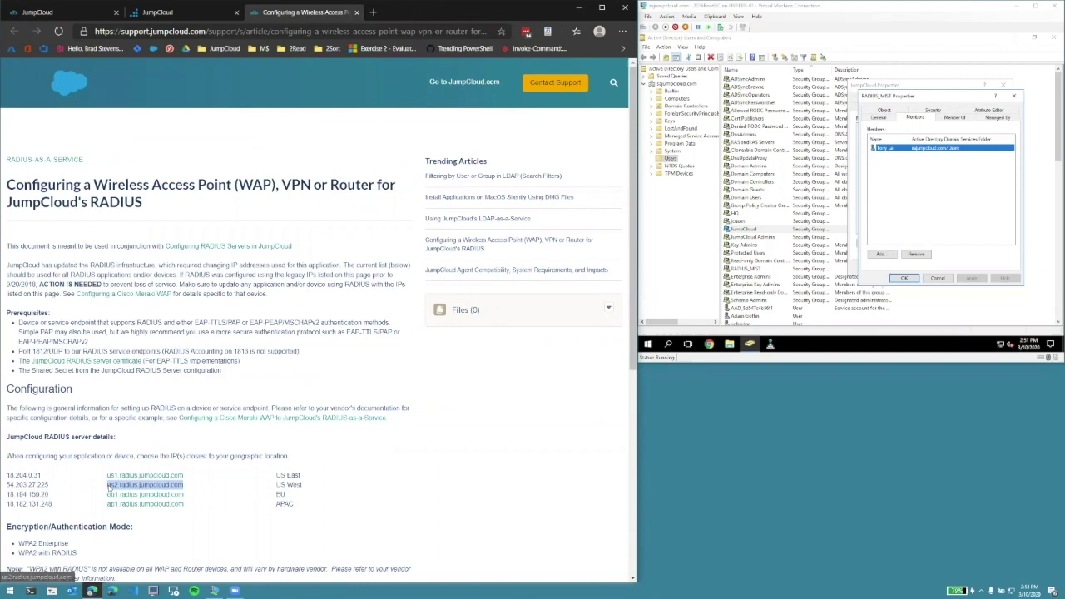
click(157, 11)
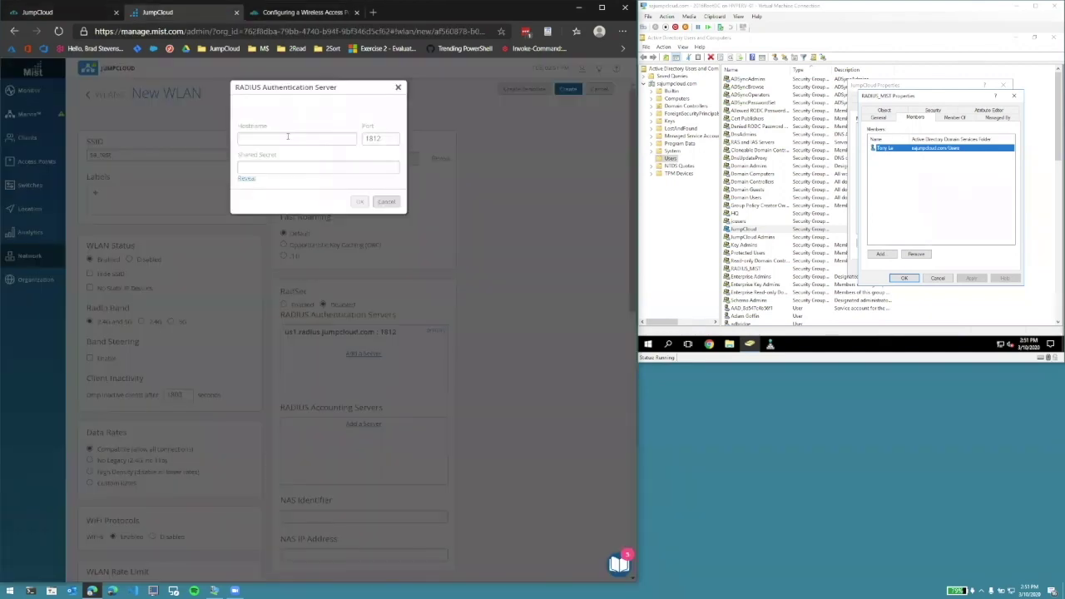
key(ctrl+v)
- Give the second server the JumpCloud shared secret, save it, and create the sa_test WLAN
click(38, 11)
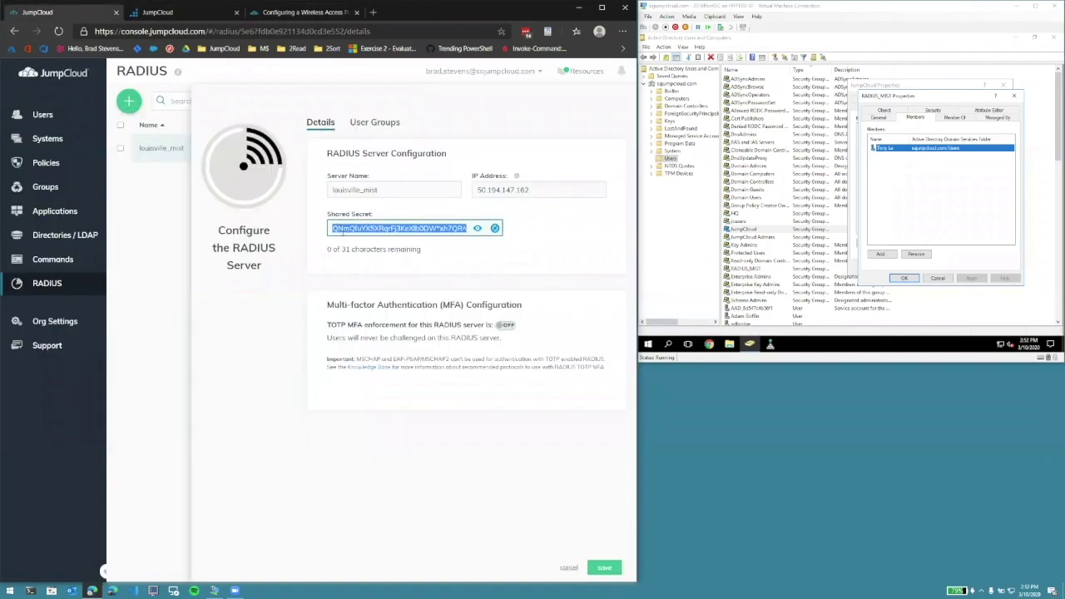
right_click(400, 227)
click(423, 274)
click(157, 12)
click(292, 169)
key(ctrl+v)
click(370, 201)
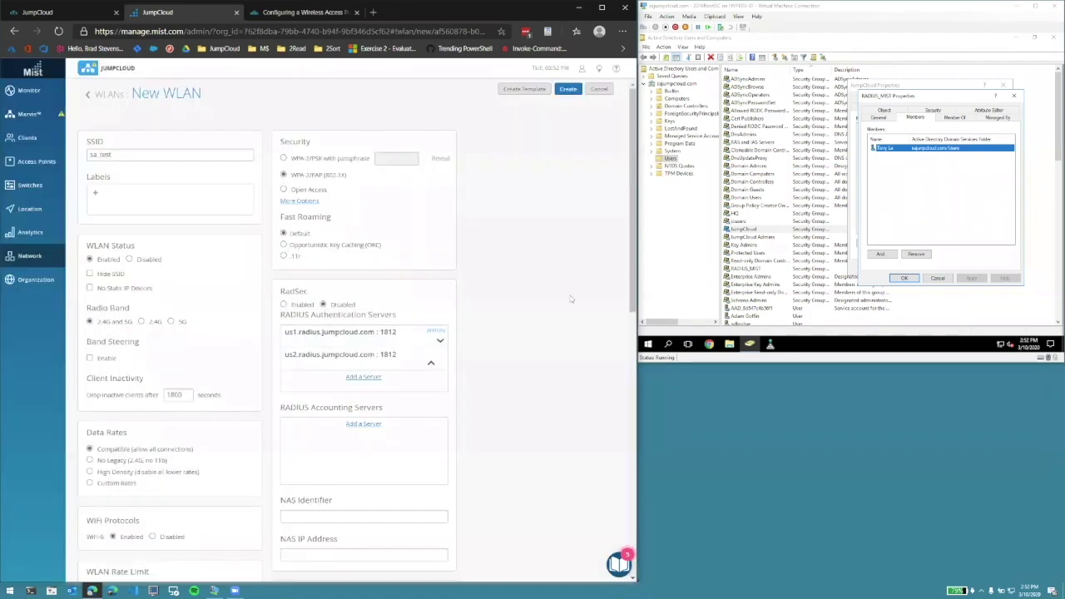
click(569, 90)
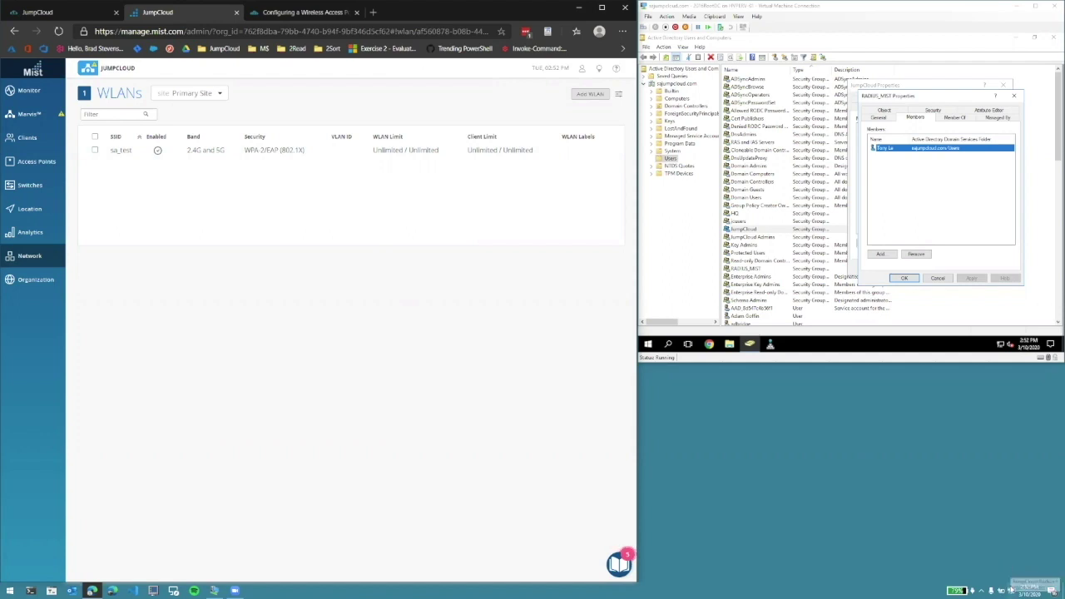
- Join the sa_test Wi-Fi network using the test user's AD user name and password
click(1008, 589)
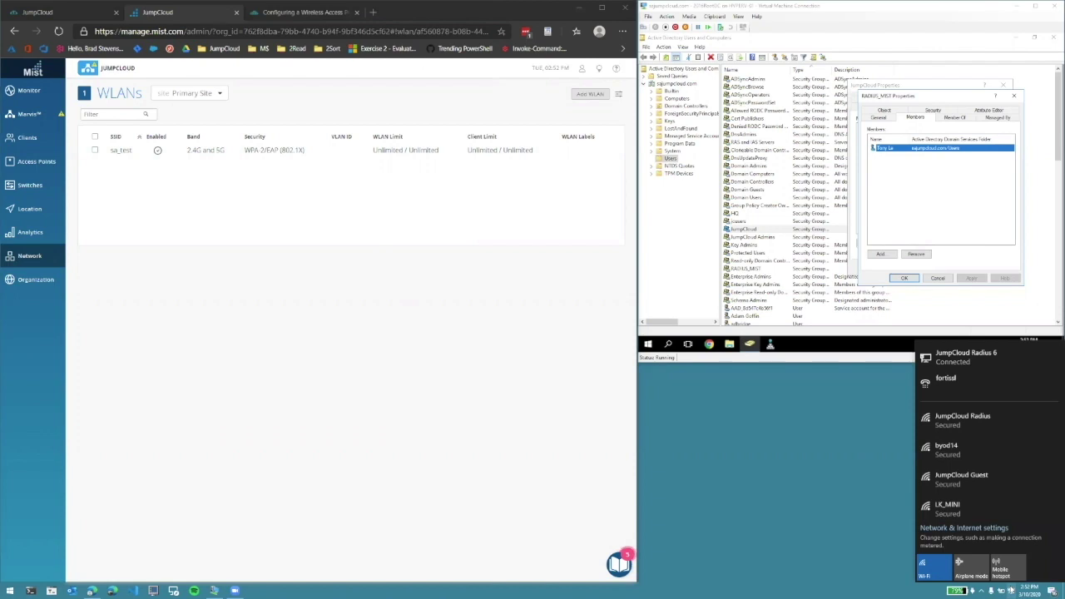
scroll(989, 491, down, 2)
click(979, 491)
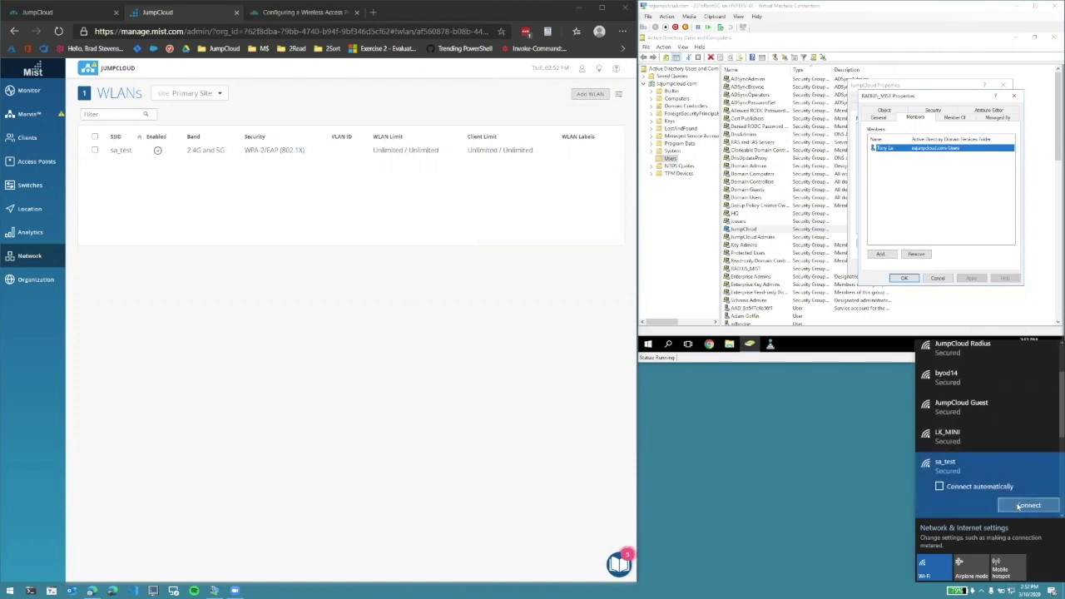
click(1019, 505)
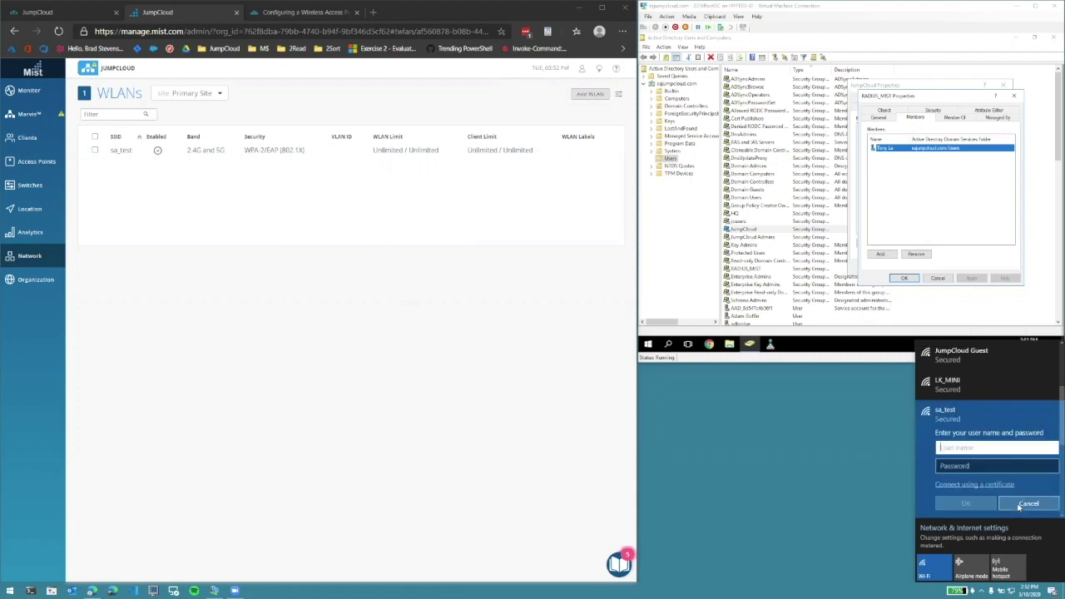
key(Tab)
text(••••)
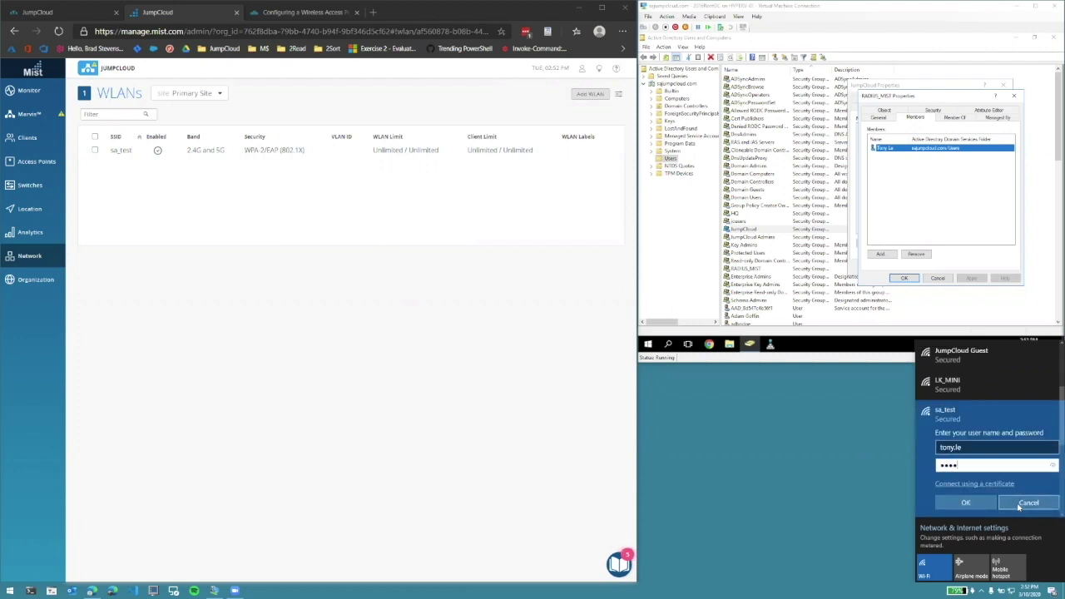
click(964, 502)
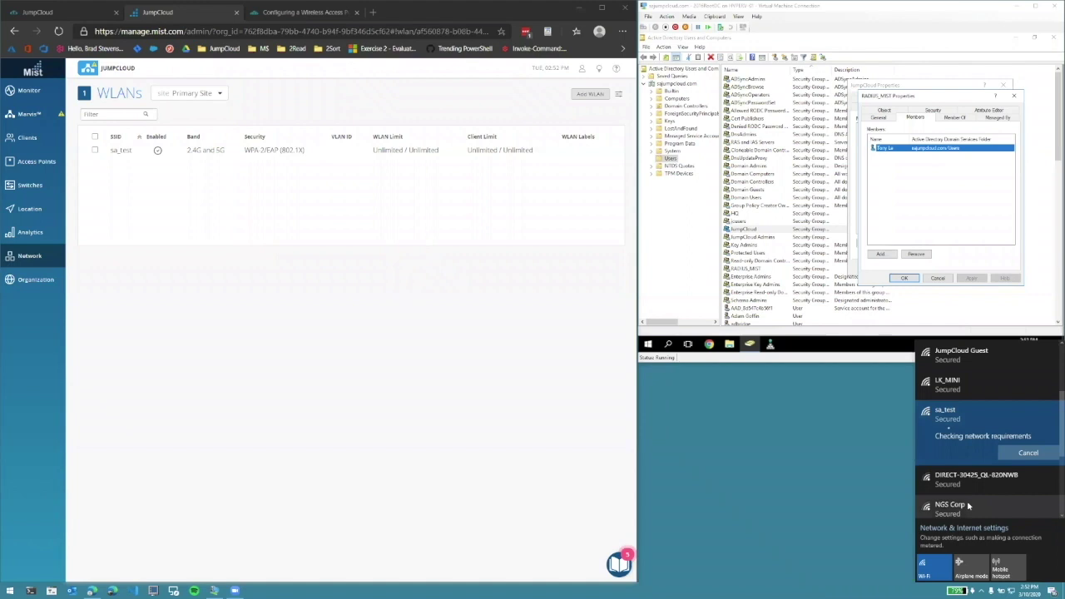
click(966, 467)
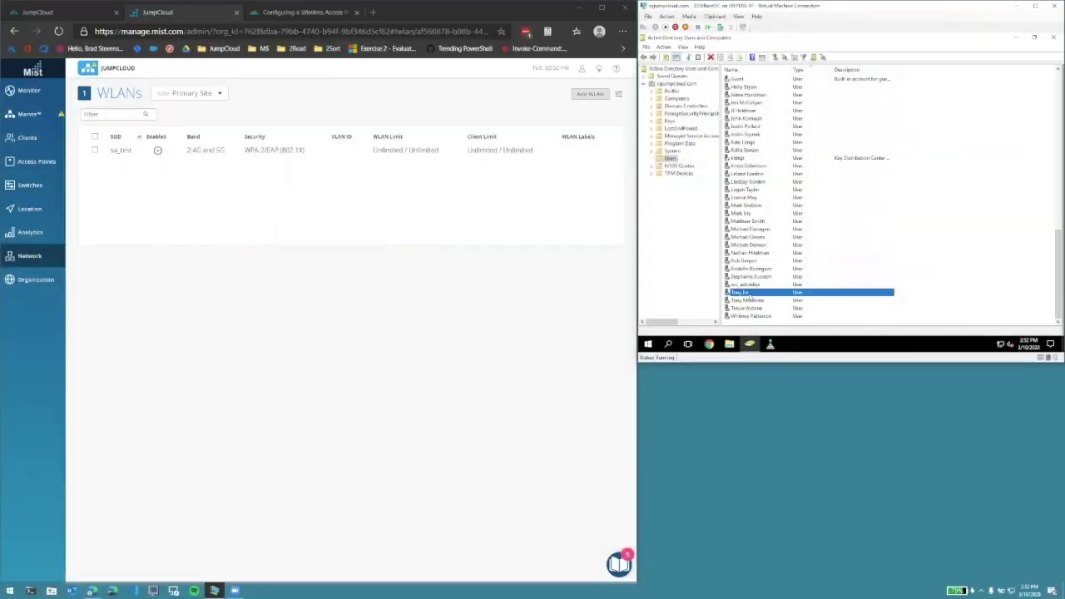
- Disable the test user's account in Active Directory
right_click(760, 292)
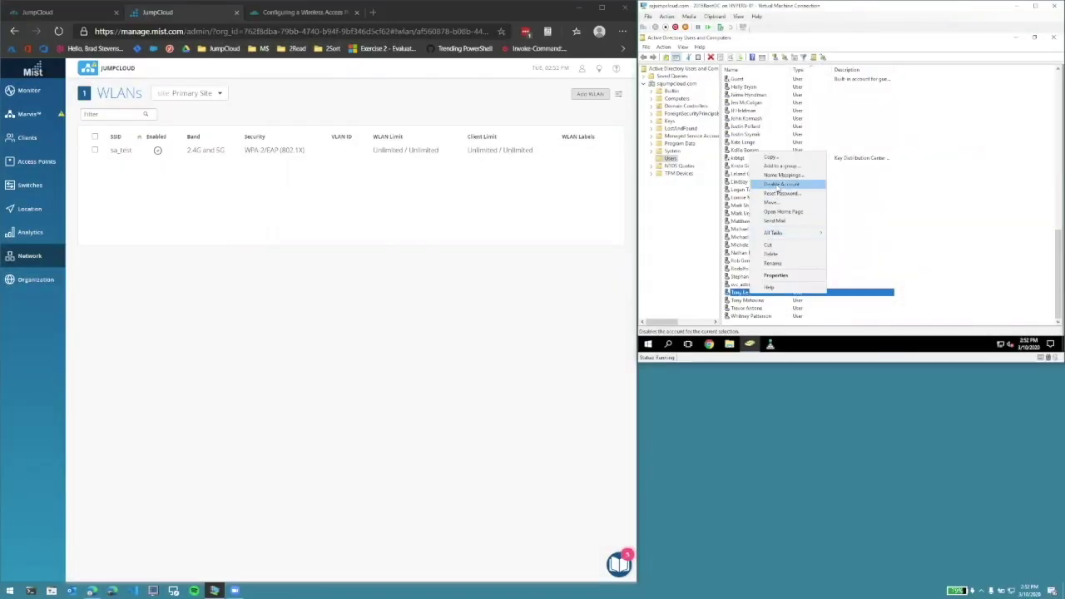
click(779, 183)
click(887, 220)
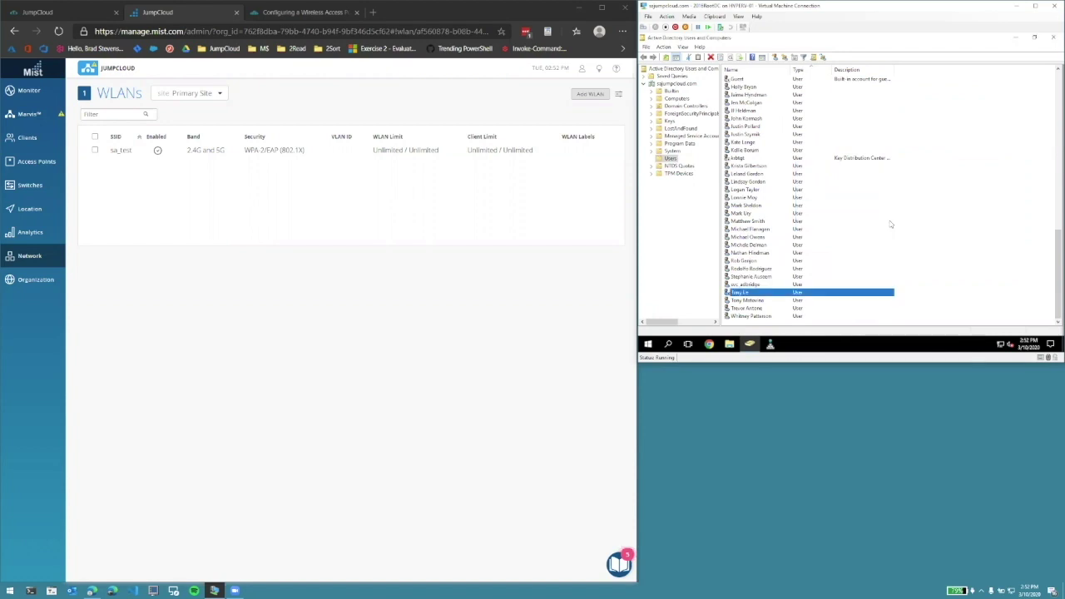
- Search JumpCloud Users for the test user and open their now-suspended account
click(80, 15)
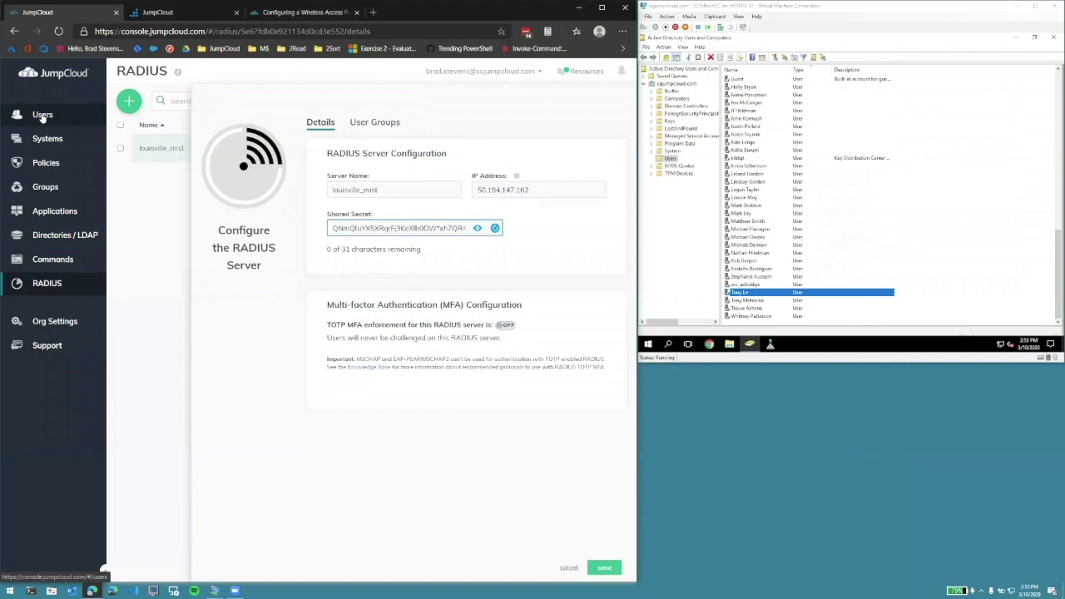
click(42, 116)
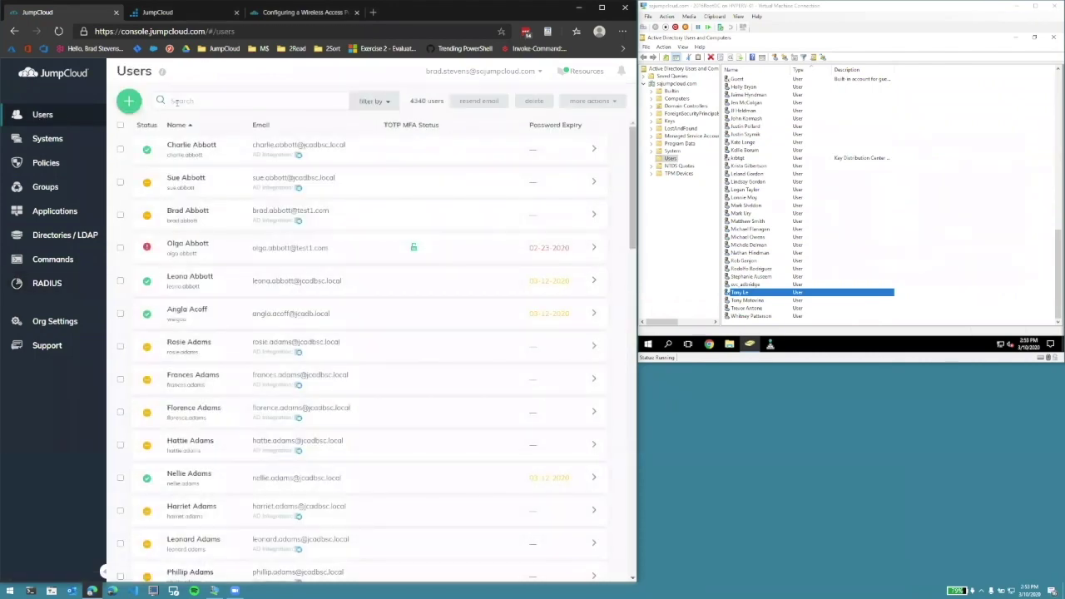
click(177, 102)
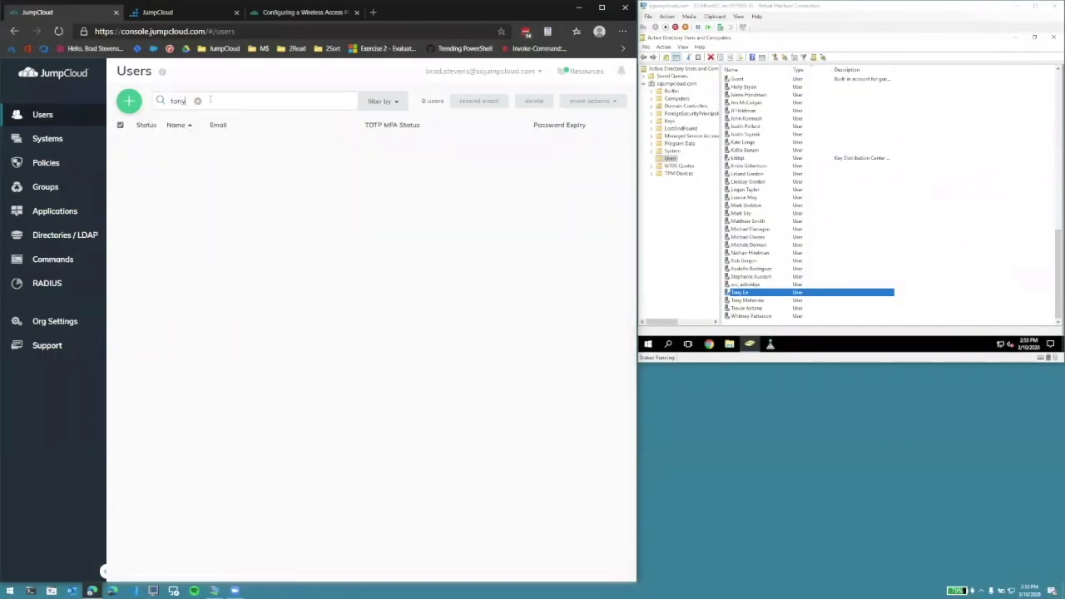
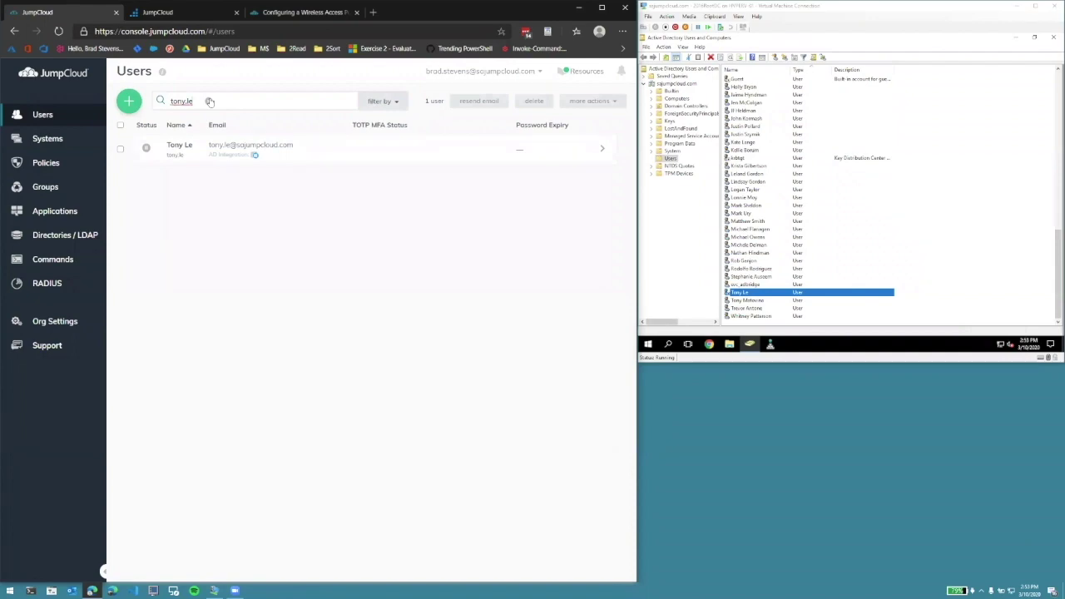
click(228, 147)
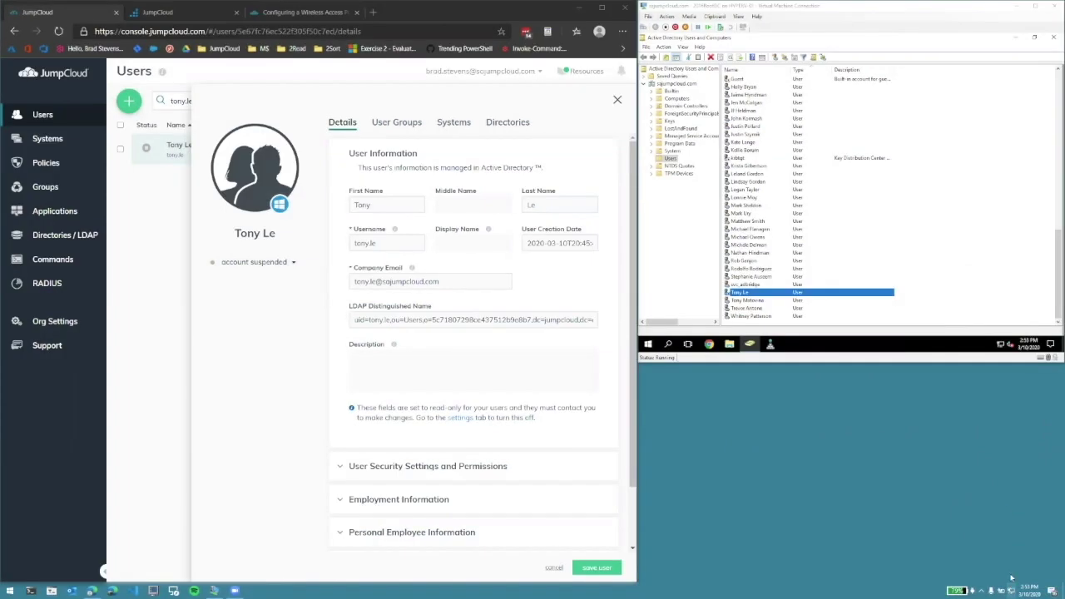
- Retry the sa_test Wi-Fi sign-in with the disabled user's credentials
click(1011, 589)
scroll(979, 464, down, 3)
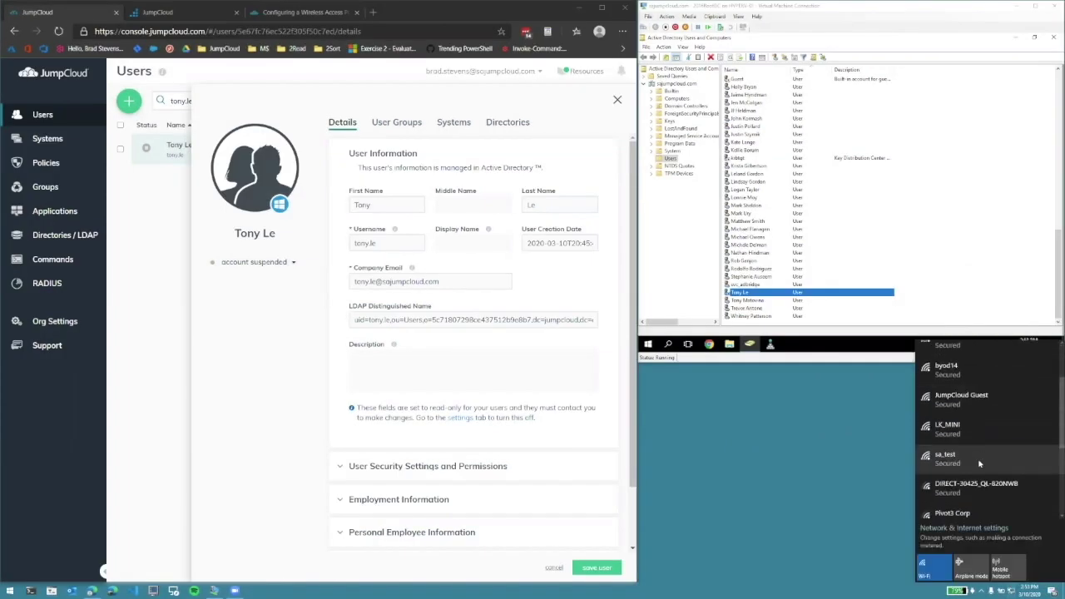
click(979, 463)
click(1017, 504)
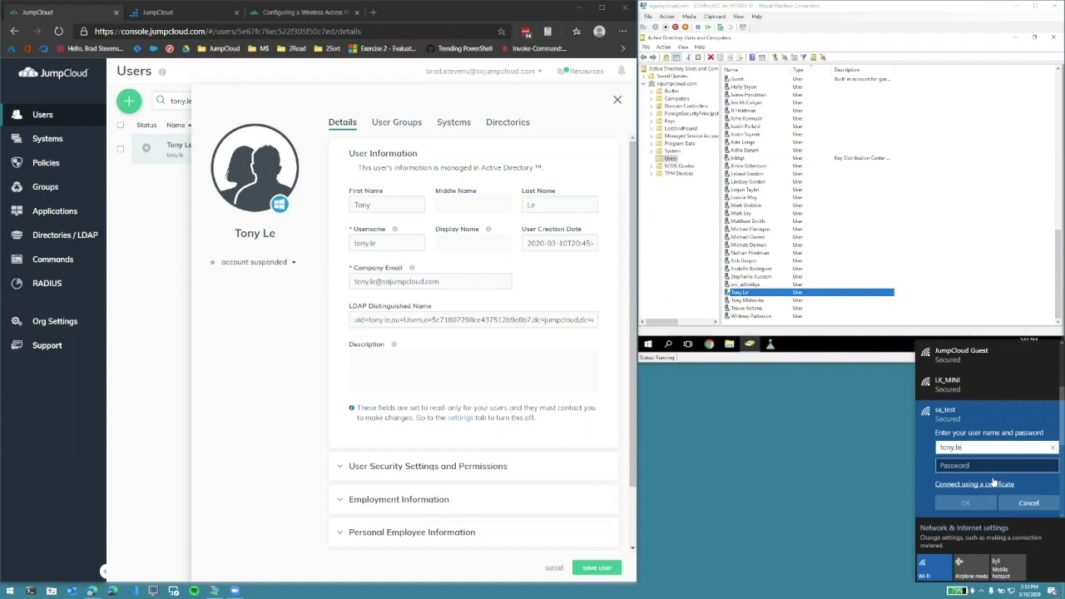
key(Tab)
text(********)
key(Return)
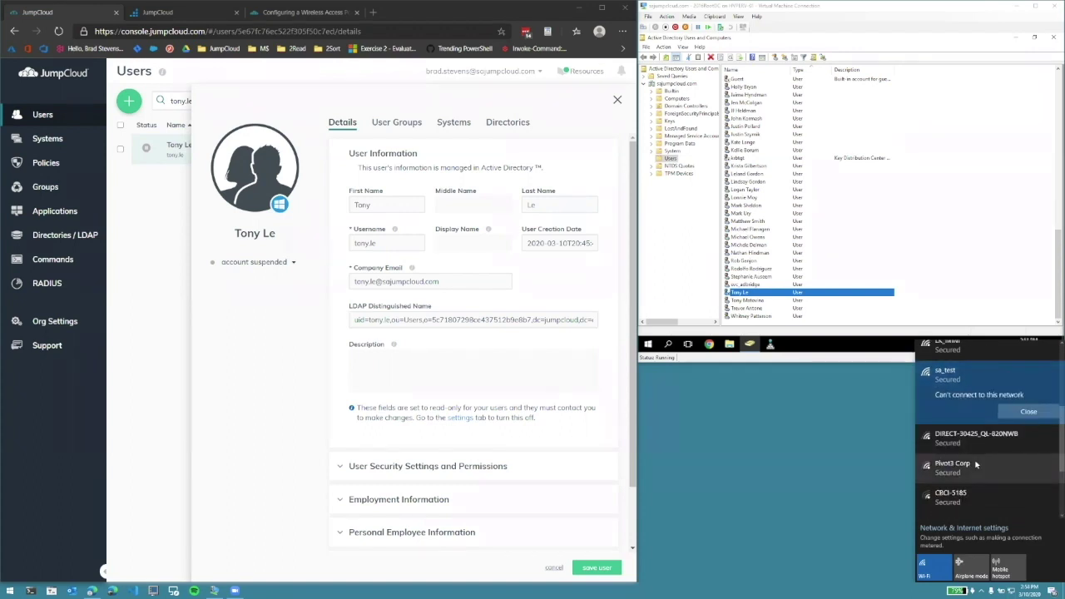
right_click(739, 295)
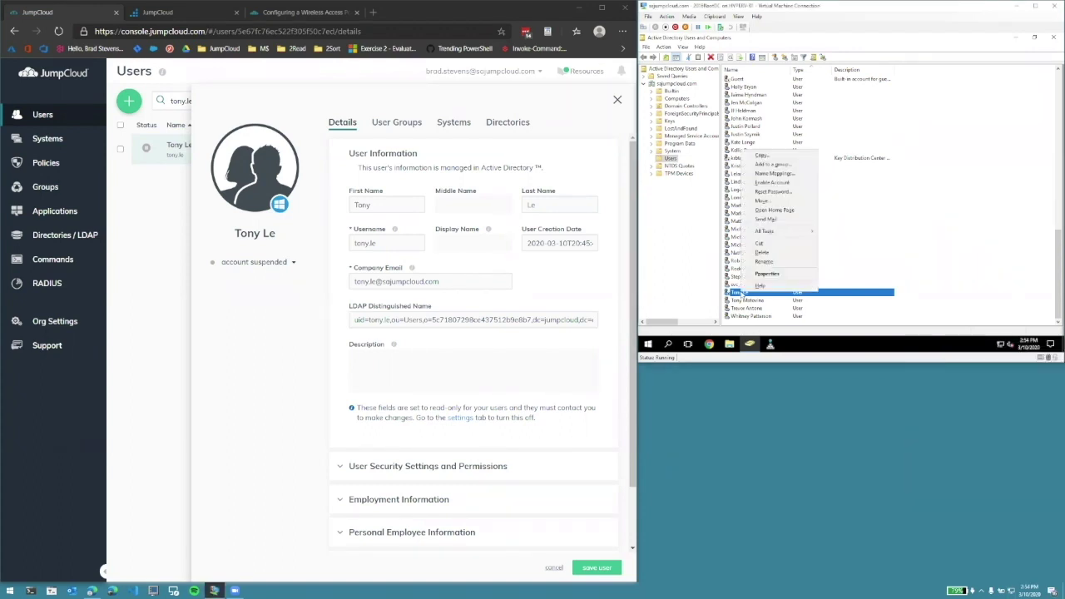
- Re-enable the test user's AD account and confirm in JumpCloud Users they are active again
click(764, 187)
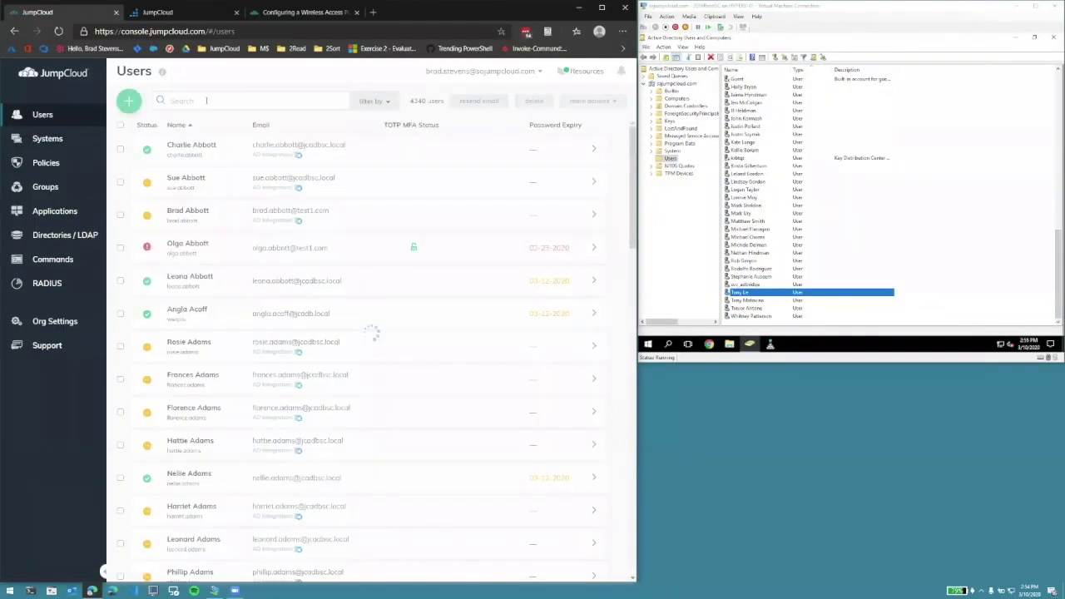
click(200, 102)
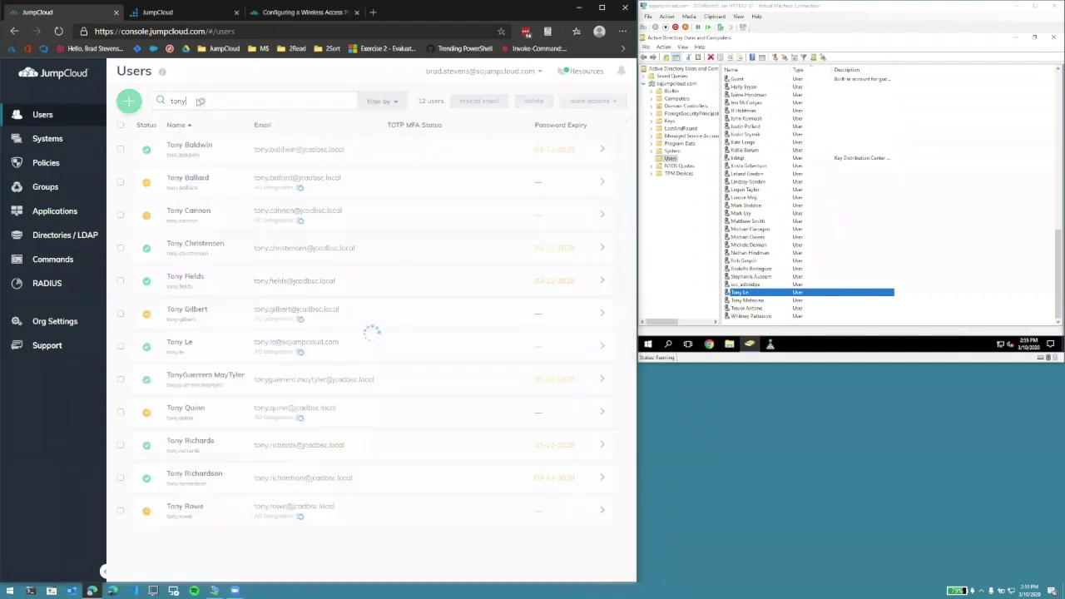
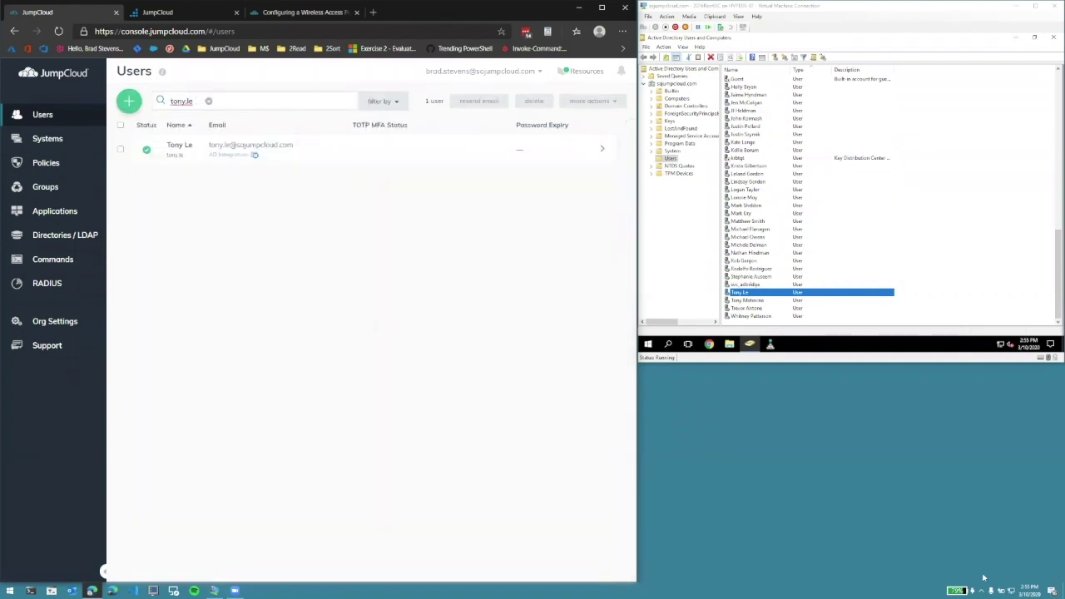
click(1010, 590)
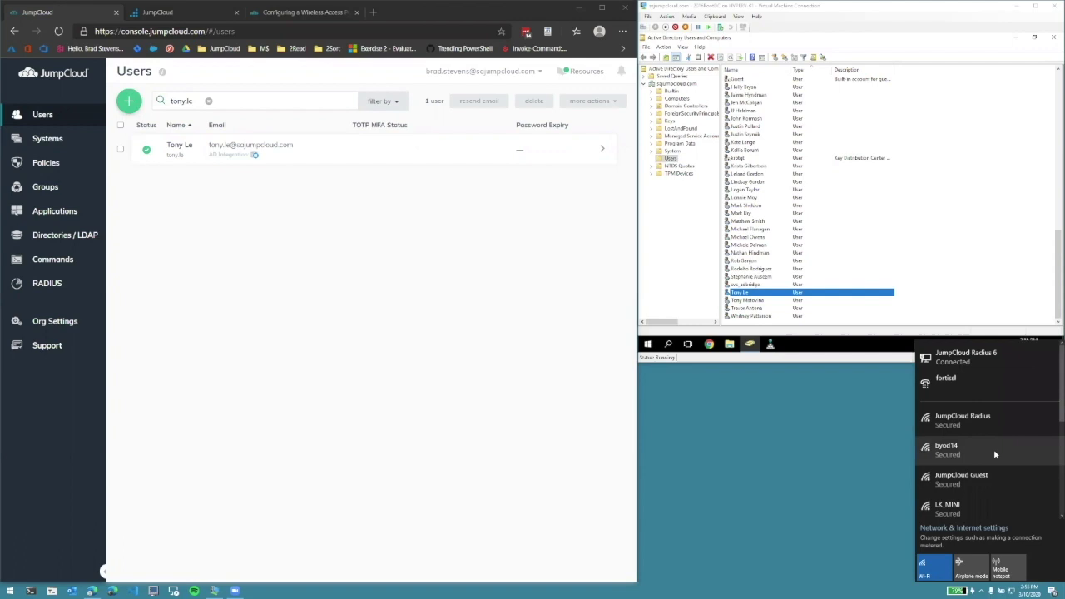